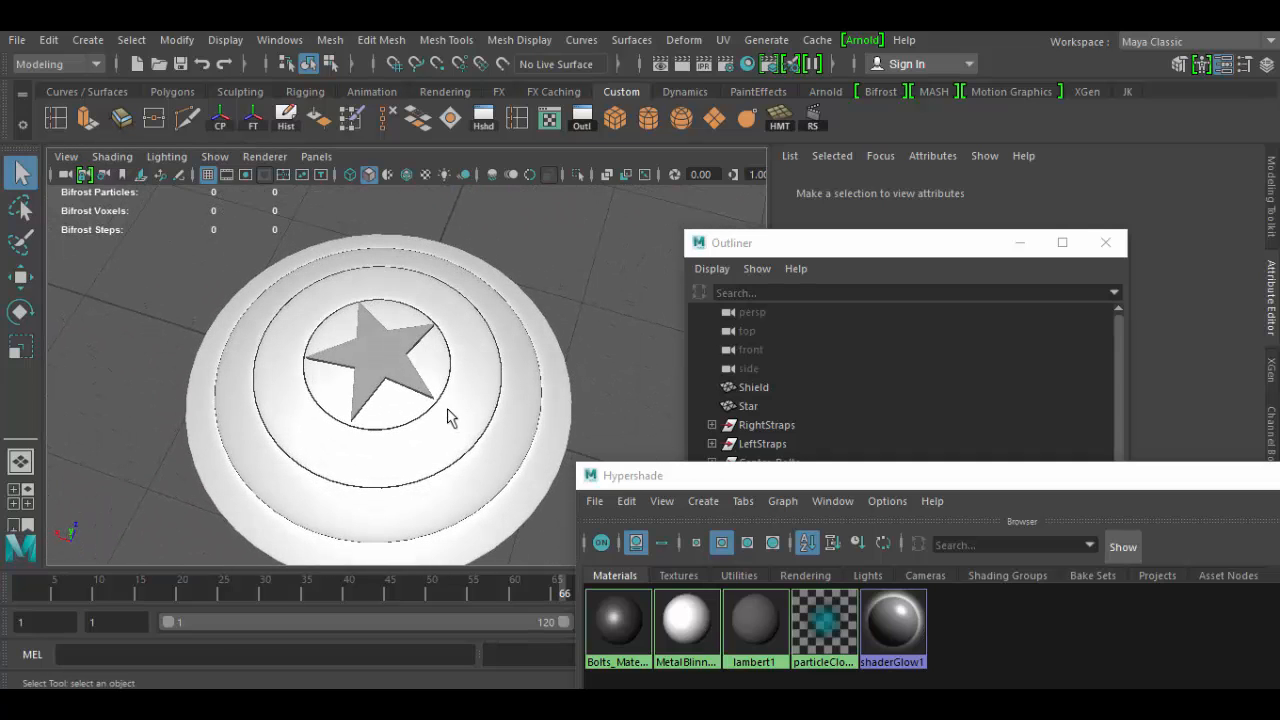
Step: Assign the existing white metal Blinn material to the star on the shield
{"action": "left_click", "coordinate": [418, 380]}
{"action": "left_click", "coordinate": [393, 365]}
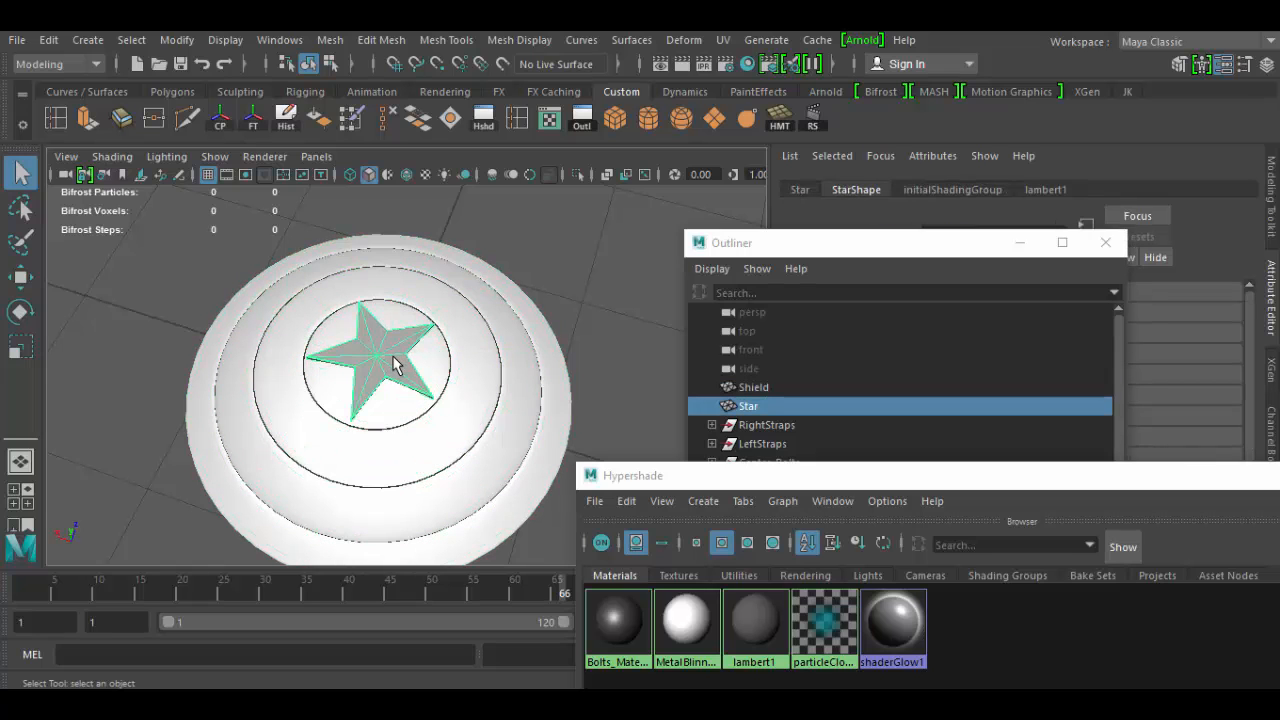
{"action": "right_click_drag", "start_coordinate": [686, 615], "coordinate": [712, 405]}
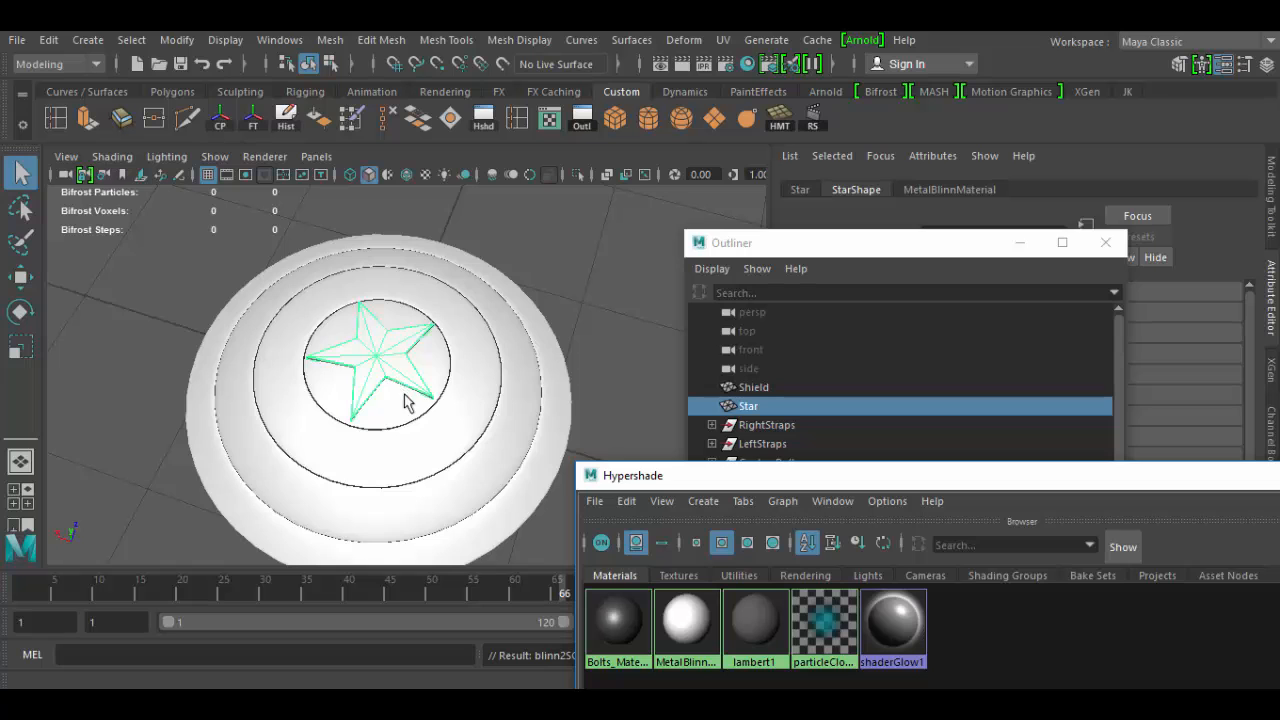
Step: Examine the star from a closer angle and compare it with the reference photo of the shield
{"action": "left_click_drag", "start_coordinate": [457, 429], "coordinate": [417, 434], "text": "alt"}
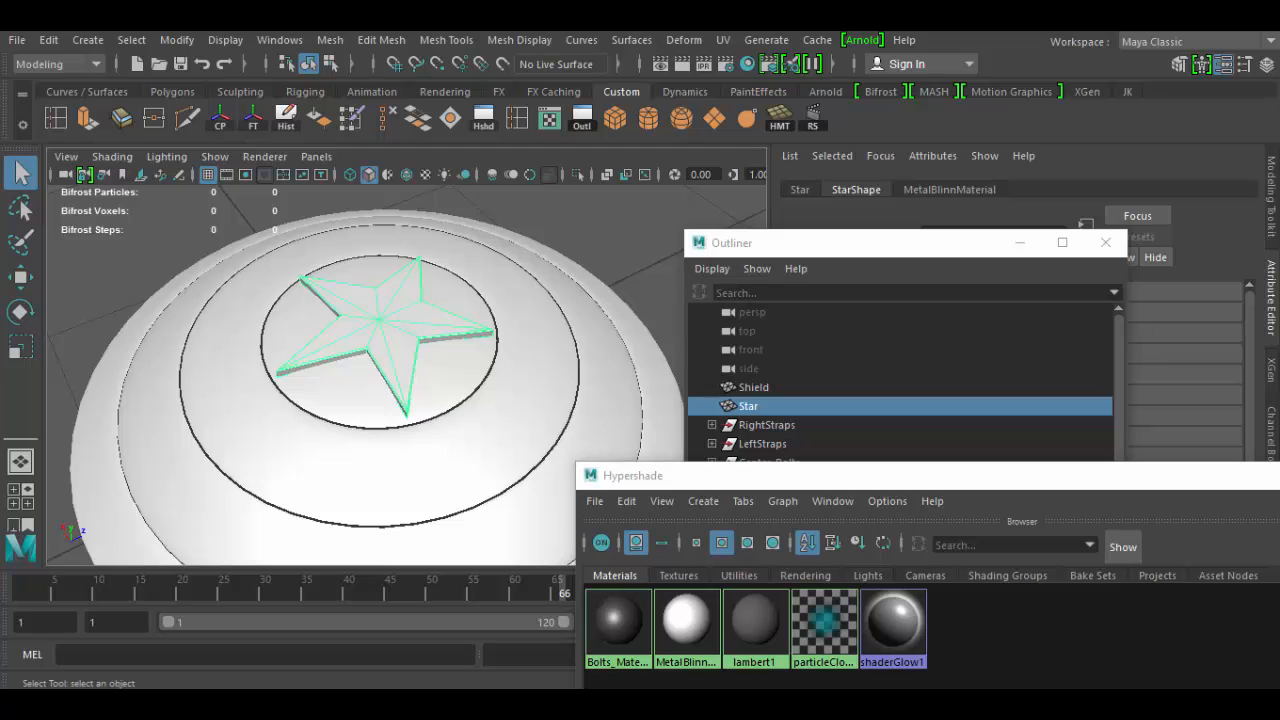
{"action": "left_click", "coordinate": [1120, 644]}
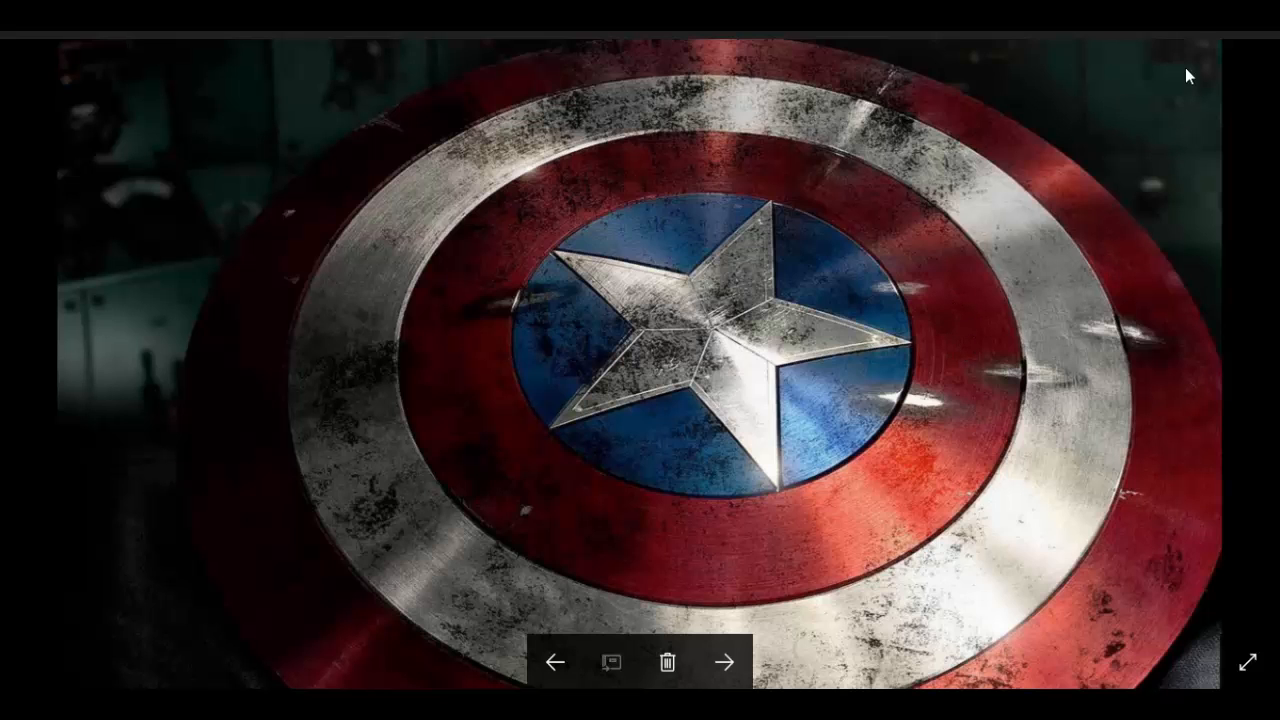
{"action": "left_click", "coordinate": [1181, 30]}
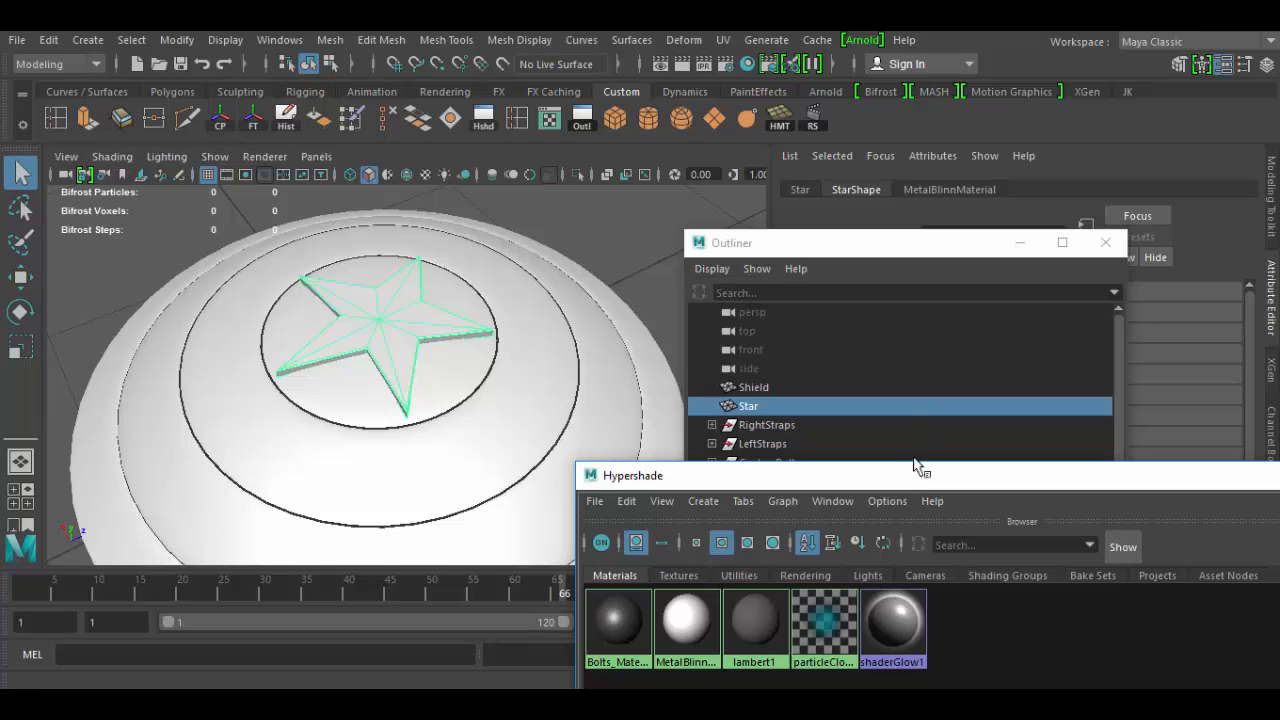
Step: Duplicate the white metal Blinn material's shading network, then make a second duplicate of the material
{"action": "left_click_drag", "start_coordinate": [904, 478], "coordinate": [899, 385]}
{"action": "left_click_drag", "start_coordinate": [897, 436], "coordinate": [804, 113]}
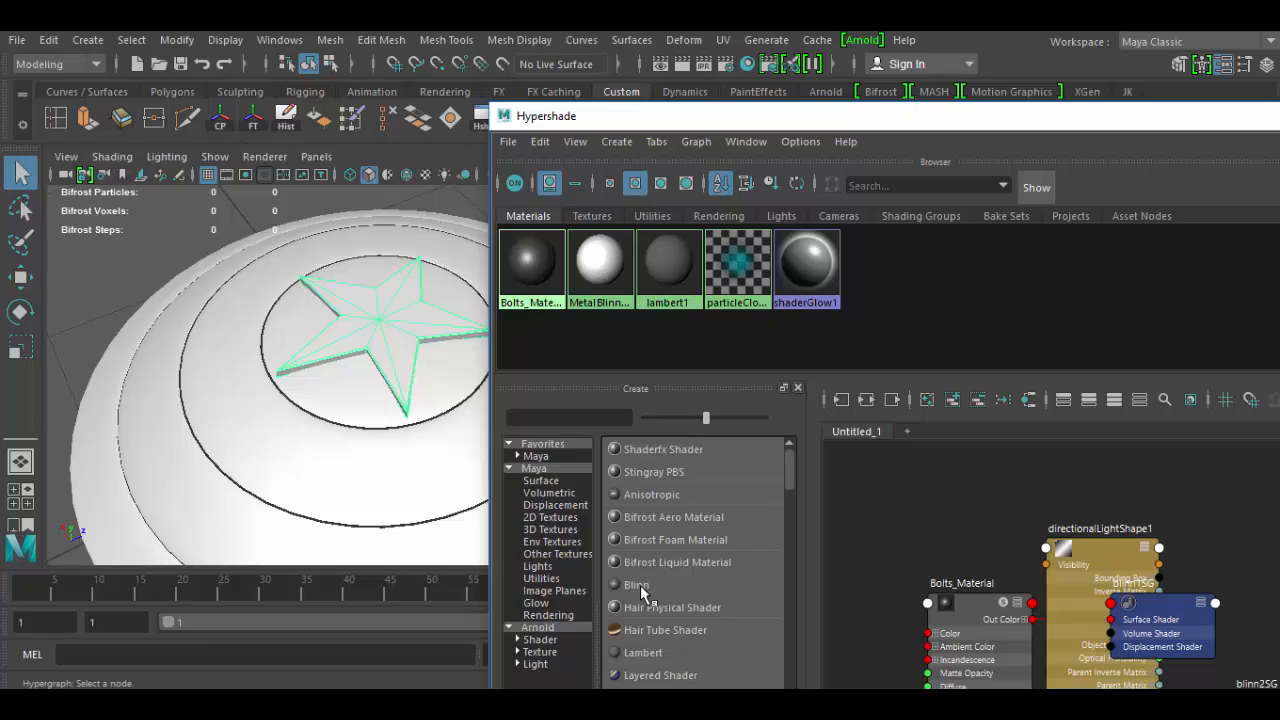
{"action": "left_click", "coordinate": [538, 142]}
{"action": "mouse_move", "coordinate": [580, 340]}
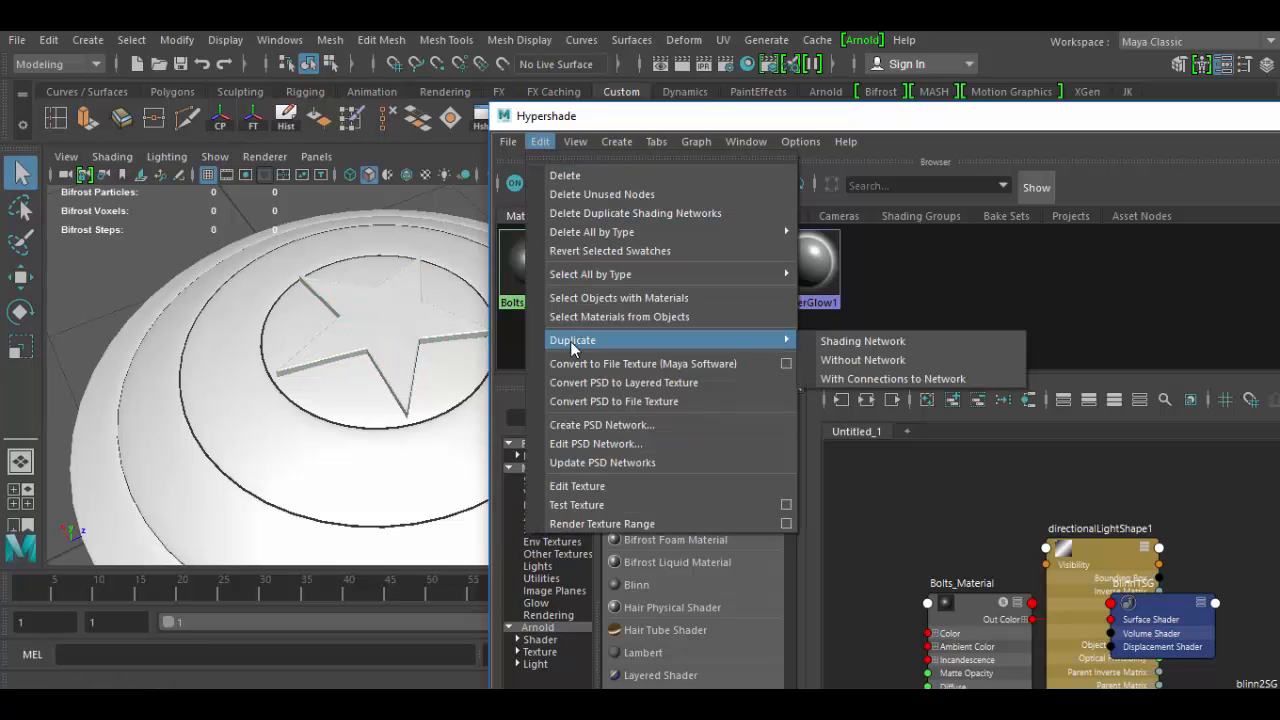
{"action": "left_click", "coordinate": [903, 343]}
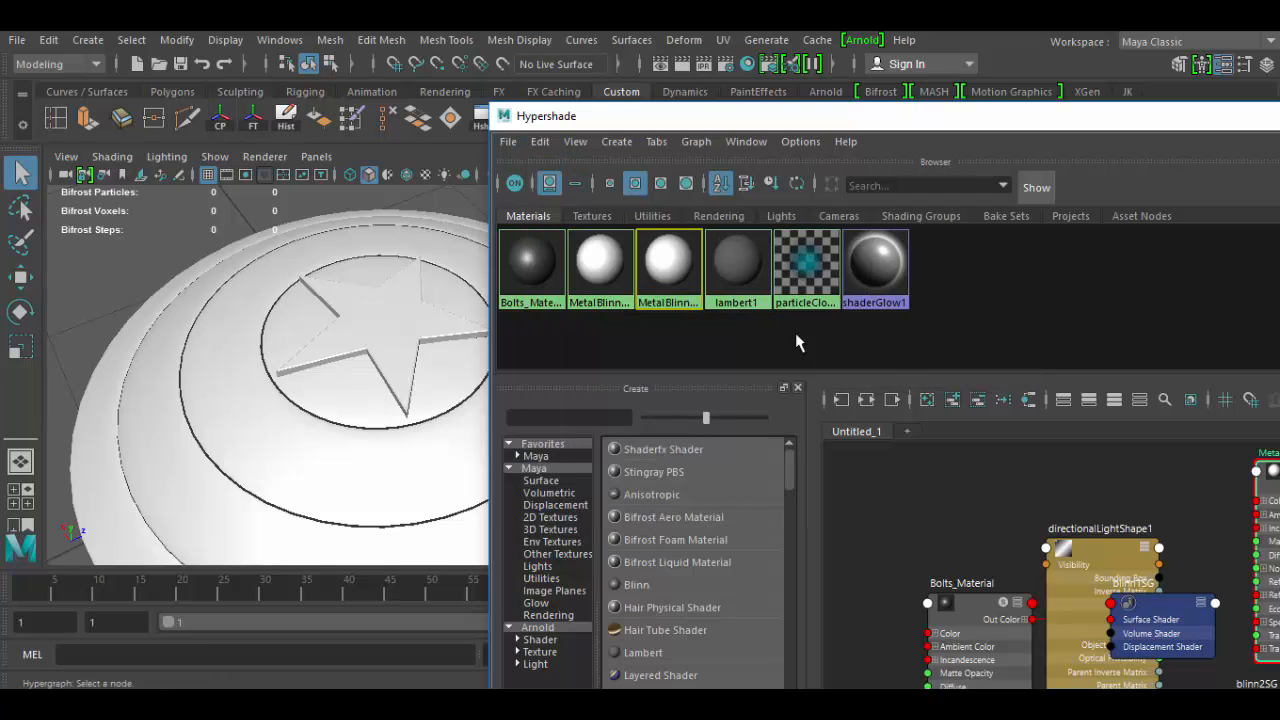
{"action": "left_click", "coordinate": [545, 143]}
{"action": "left_click", "coordinate": [573, 144]}
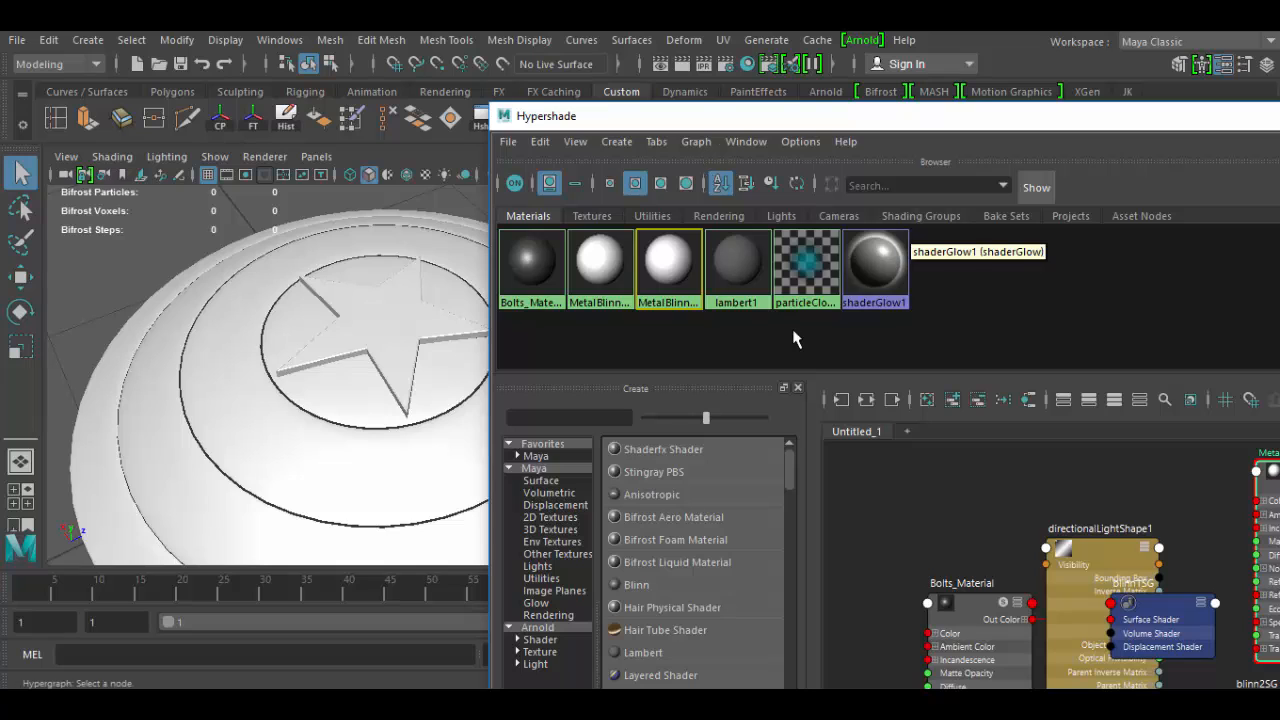
{"action": "key", "text": "ctrl+d"}
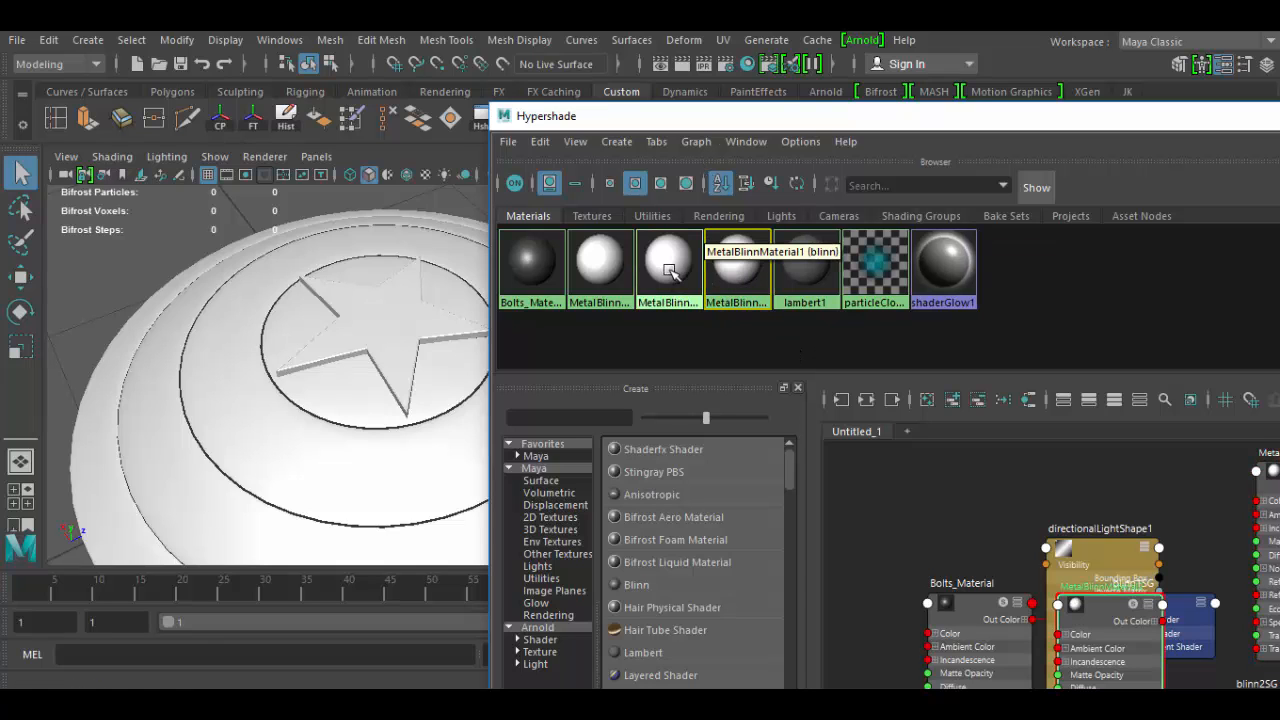
Step: Rename the first duplicate of the metal material to MetalBlinnMaterialBlue
{"action": "left_click", "coordinate": [660, 268]}
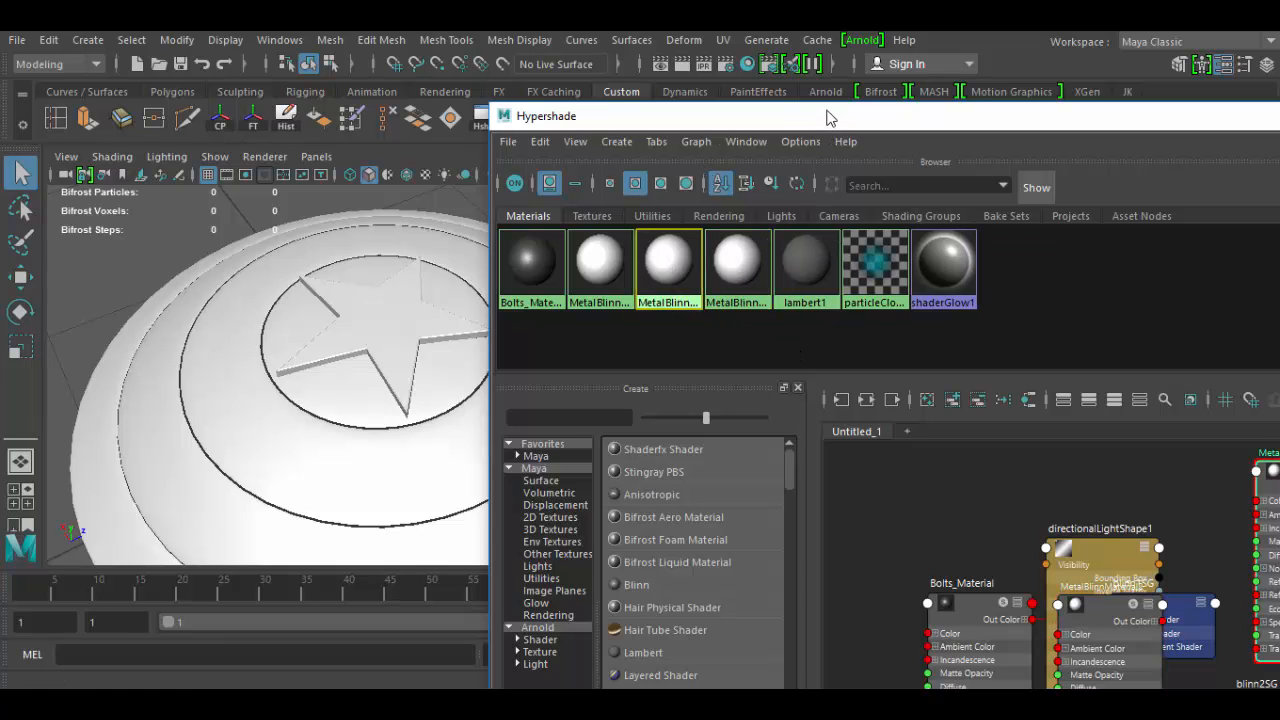
{"action": "left_click_drag", "start_coordinate": [827, 118], "coordinate": [345, 481]}
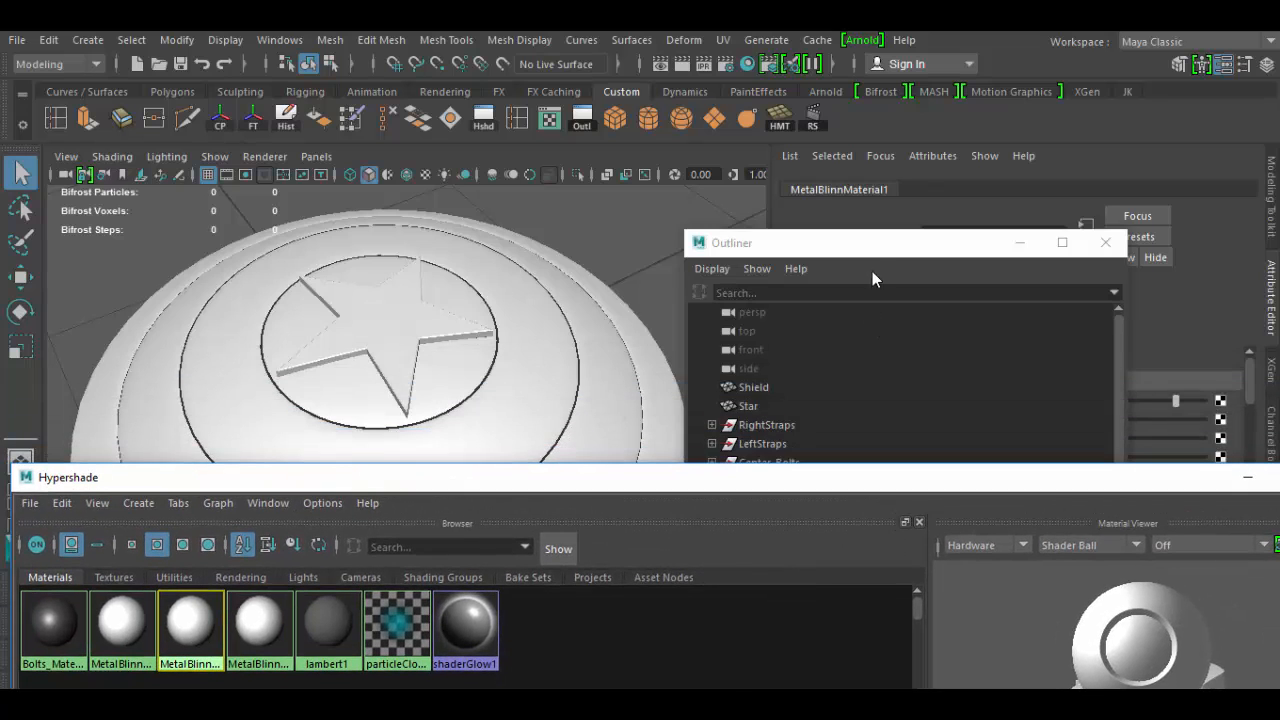
{"action": "left_click_drag", "start_coordinate": [872, 245], "coordinate": [923, 435]}
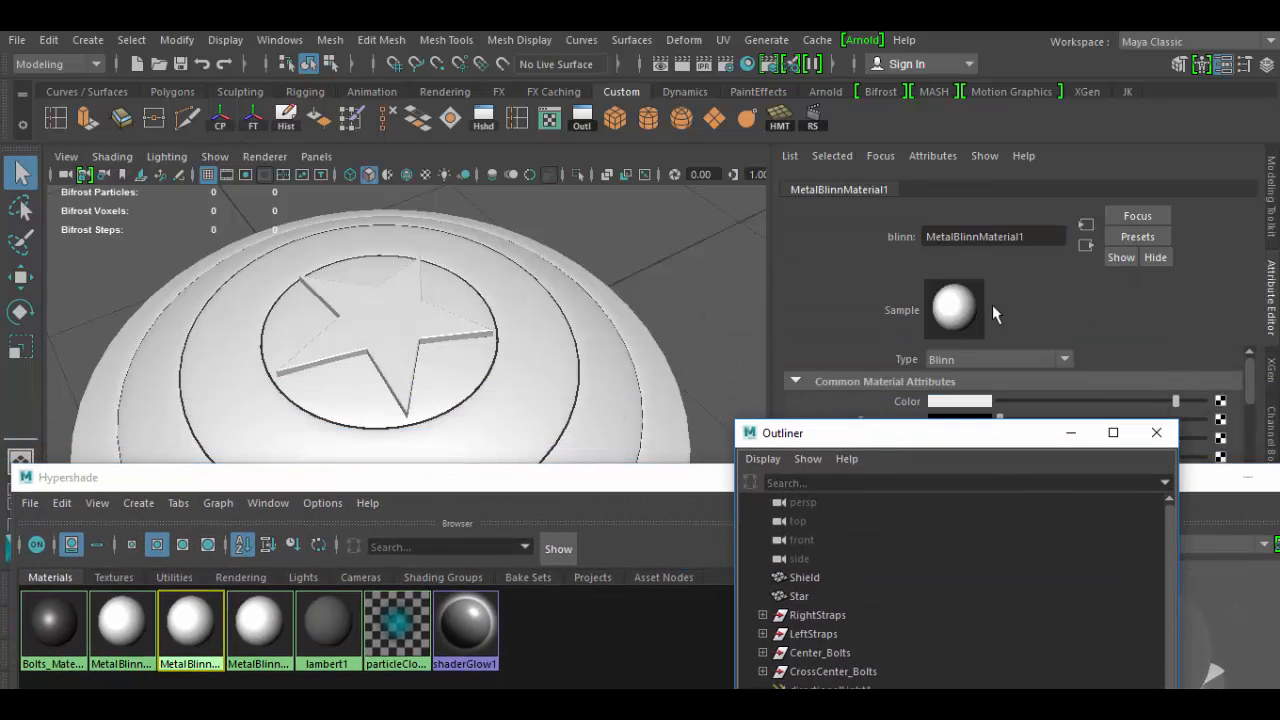
{"action": "left_click", "coordinate": [1020, 236]}
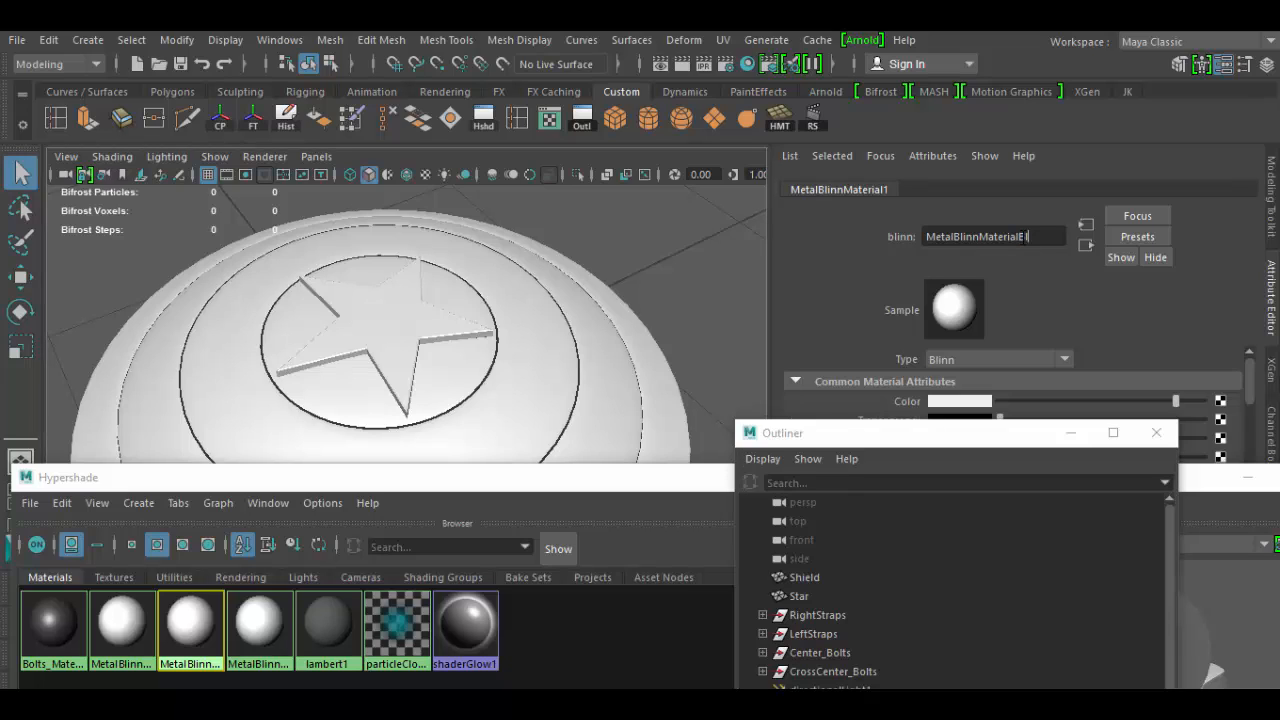
{"action": "type", "text": "Blue"}
{"action": "key", "text": "Return"}
Step: Set the color of MetalBlinnMaterialBlue to pure blue, with hue 240, saturation 1 and value 1
{"action": "left_click", "coordinate": [978, 403]}
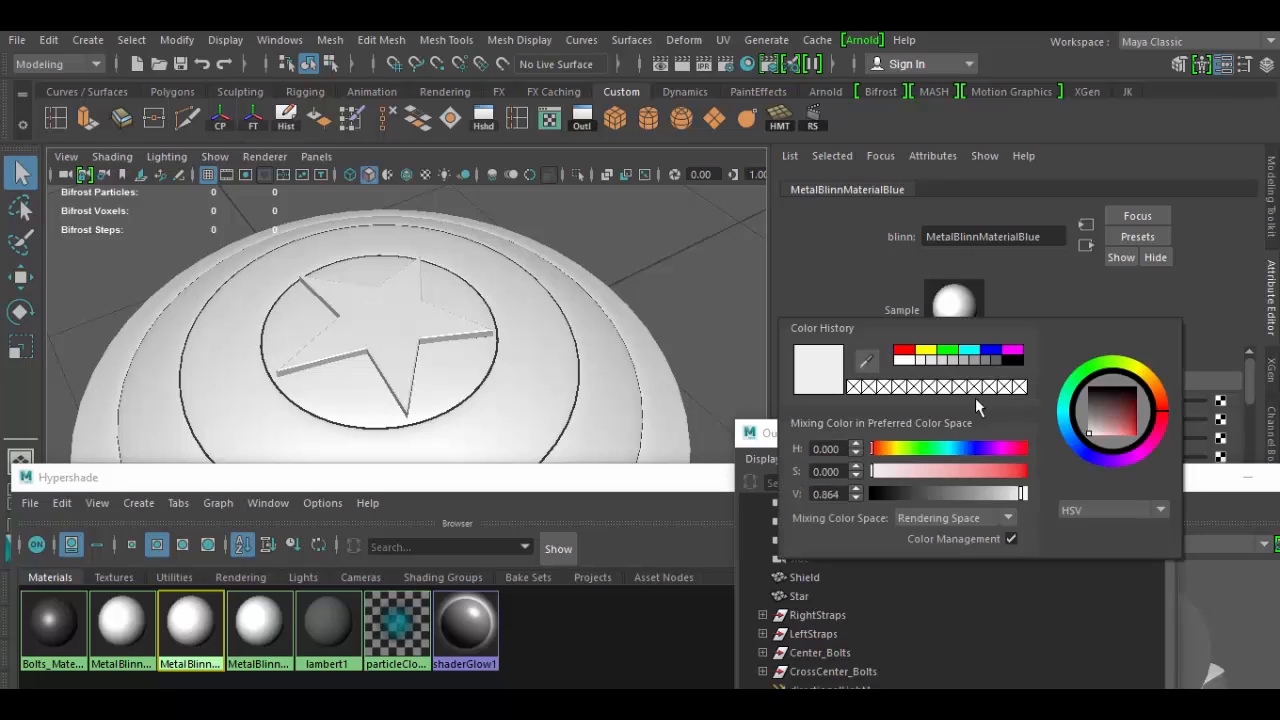
{"action": "left_click", "coordinate": [985, 353]}
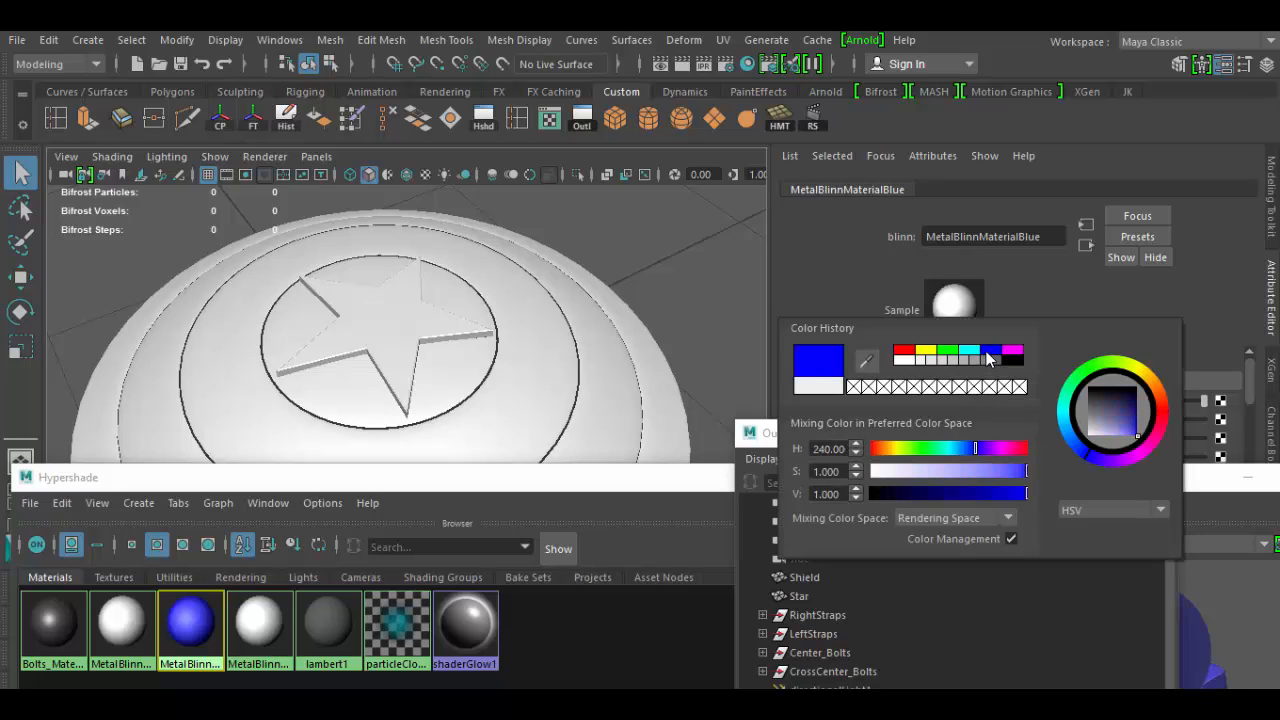
{"action": "left_click", "coordinate": [1064, 298]}
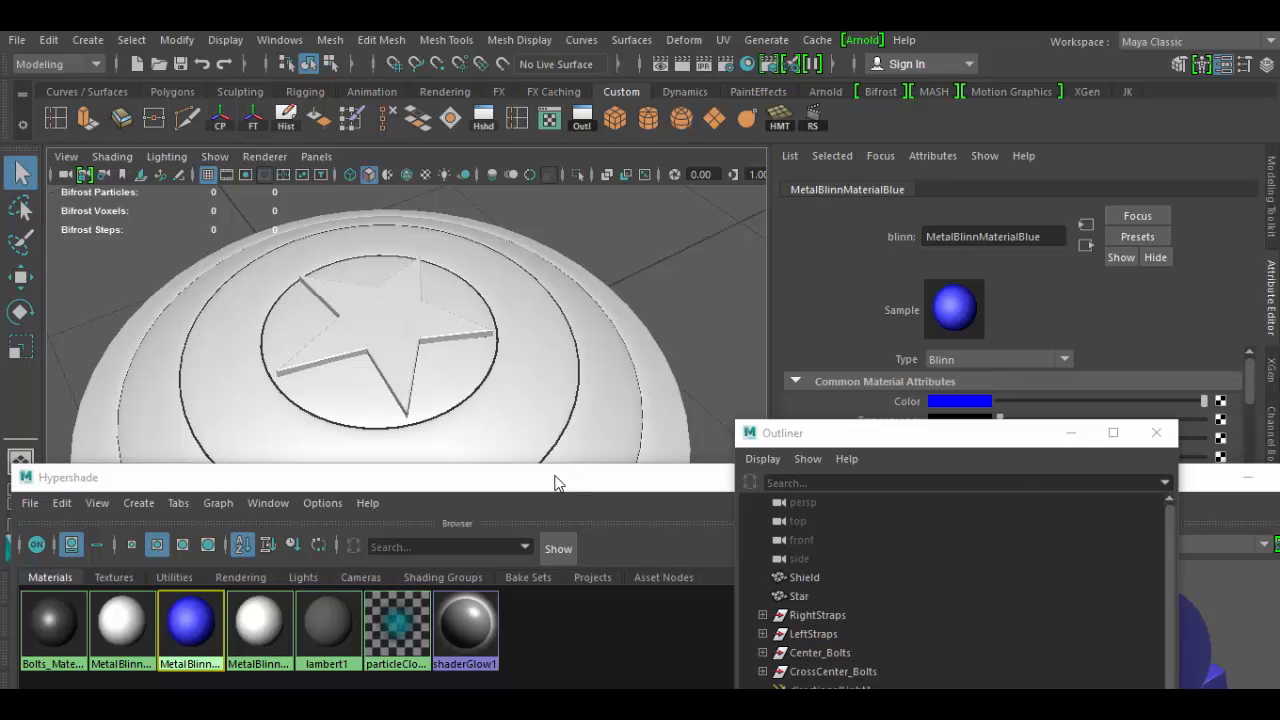
Step: Rename the second duplicate of the metal material to MetalBlinnMaterialRed
{"action": "left_click_drag", "start_coordinate": [557, 483], "coordinate": [752, 427]}
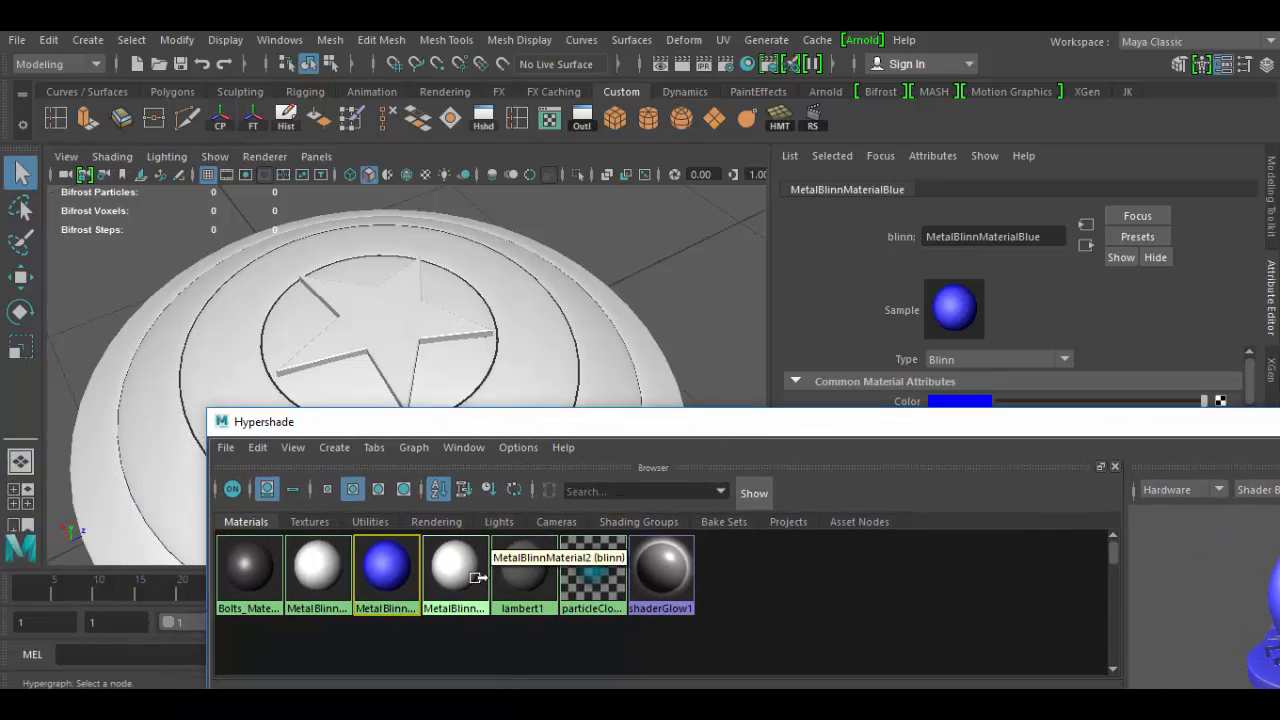
{"action": "left_click", "coordinate": [470, 574]}
{"action": "left_click_drag", "start_coordinate": [960, 425], "coordinate": [963, 513]}
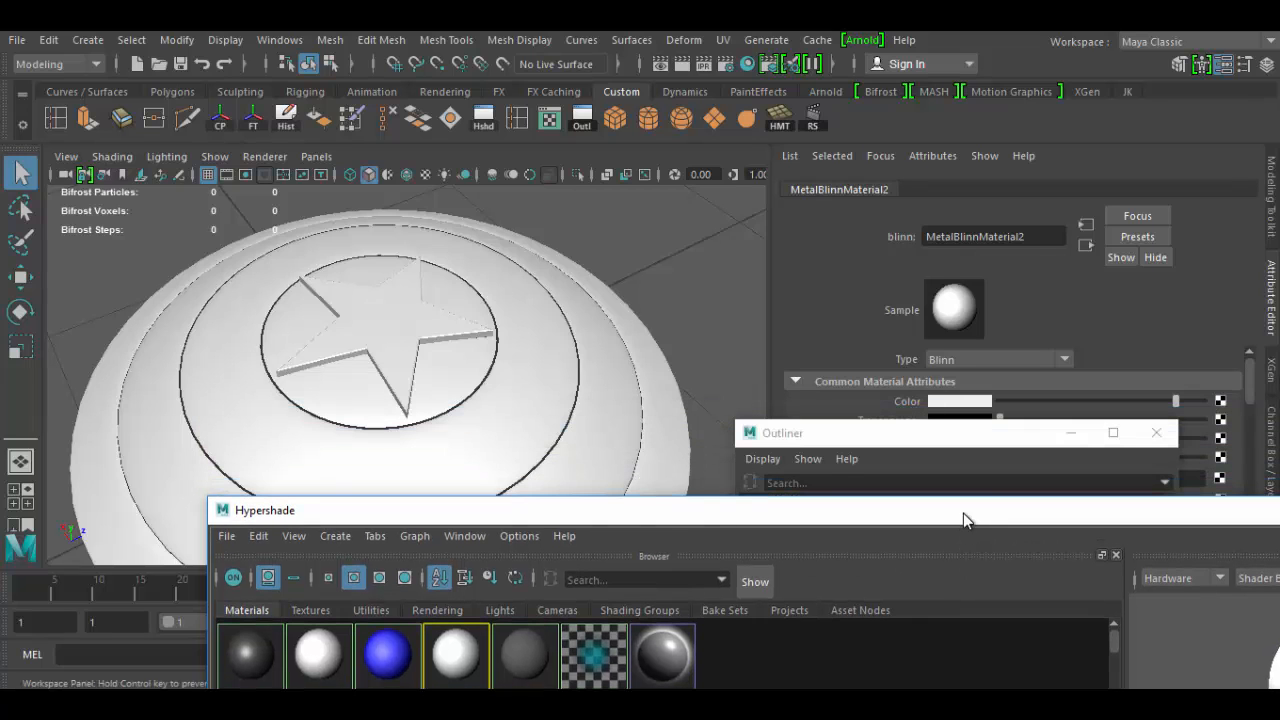
{"action": "left_click", "coordinate": [1044, 240]}
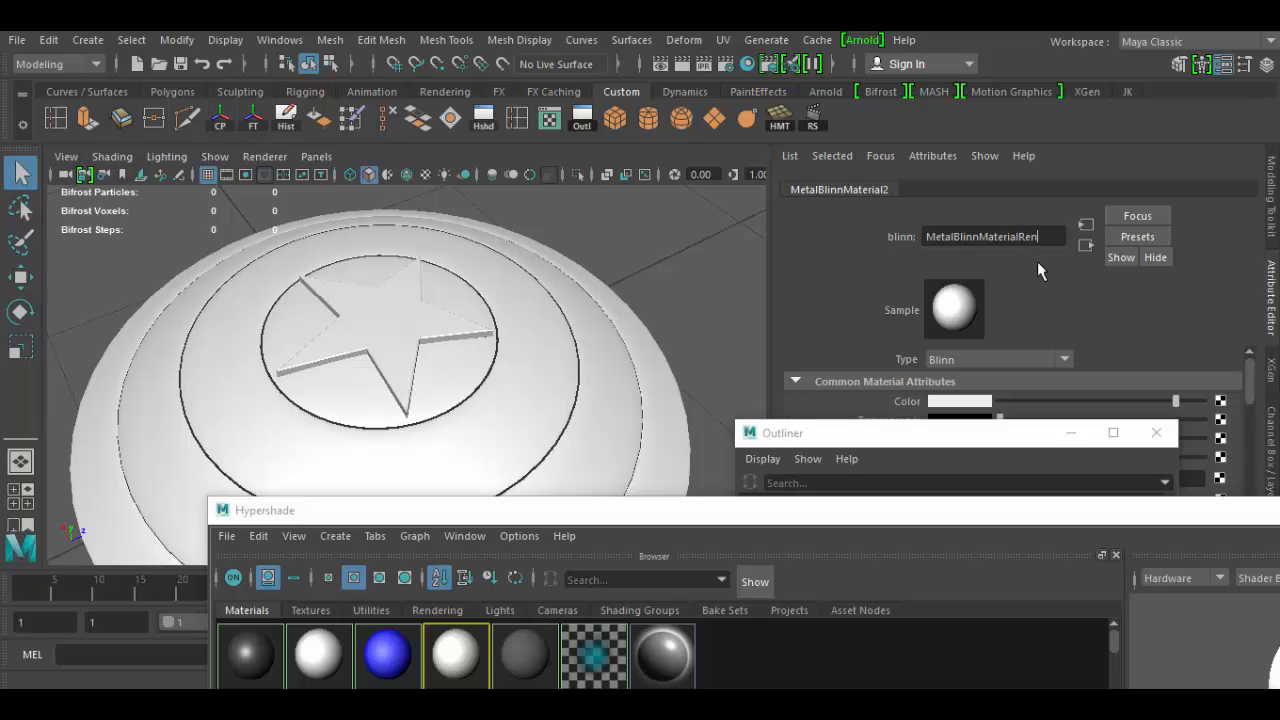
{"action": "key", "text": "Return"}
Step: Set the color of MetalBlinnMaterialRed to pure red, with hue 360, saturation 1 and value 1
{"action": "left_click", "coordinate": [966, 401]}
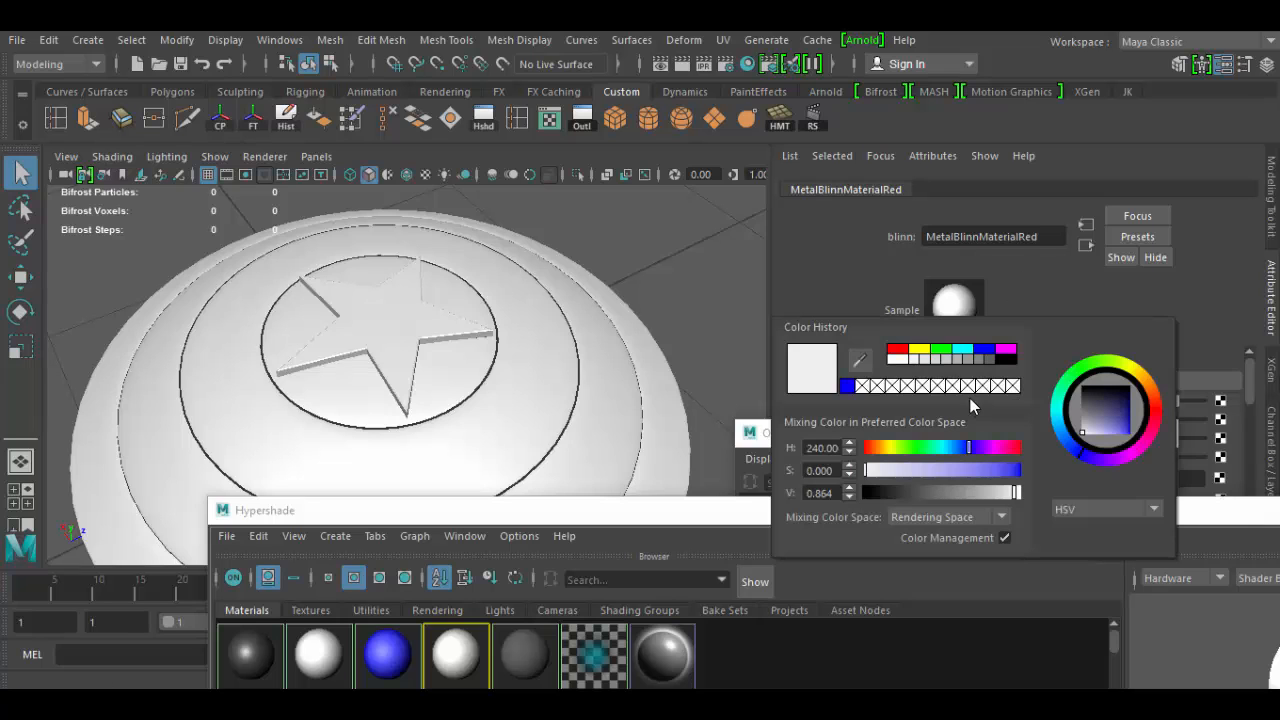
{"action": "left_click", "coordinate": [900, 350]}
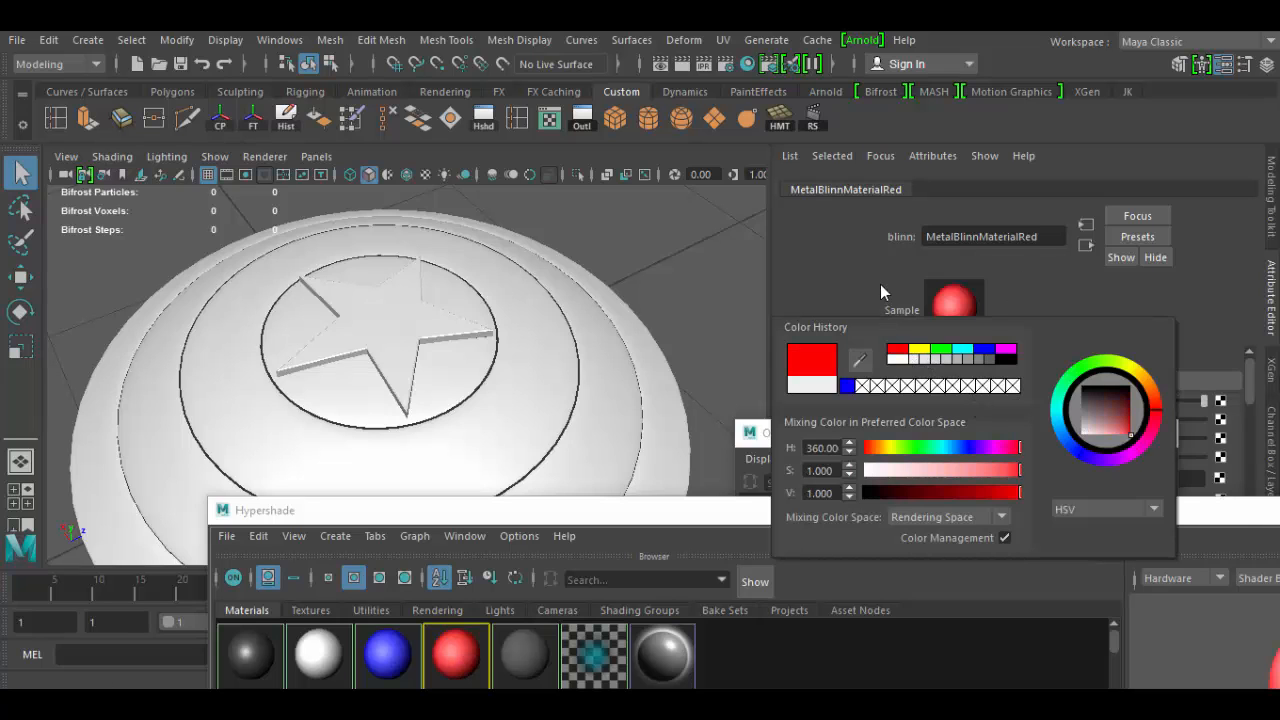
{"action": "left_click_drag", "start_coordinate": [691, 510], "coordinate": [1148, 236]}
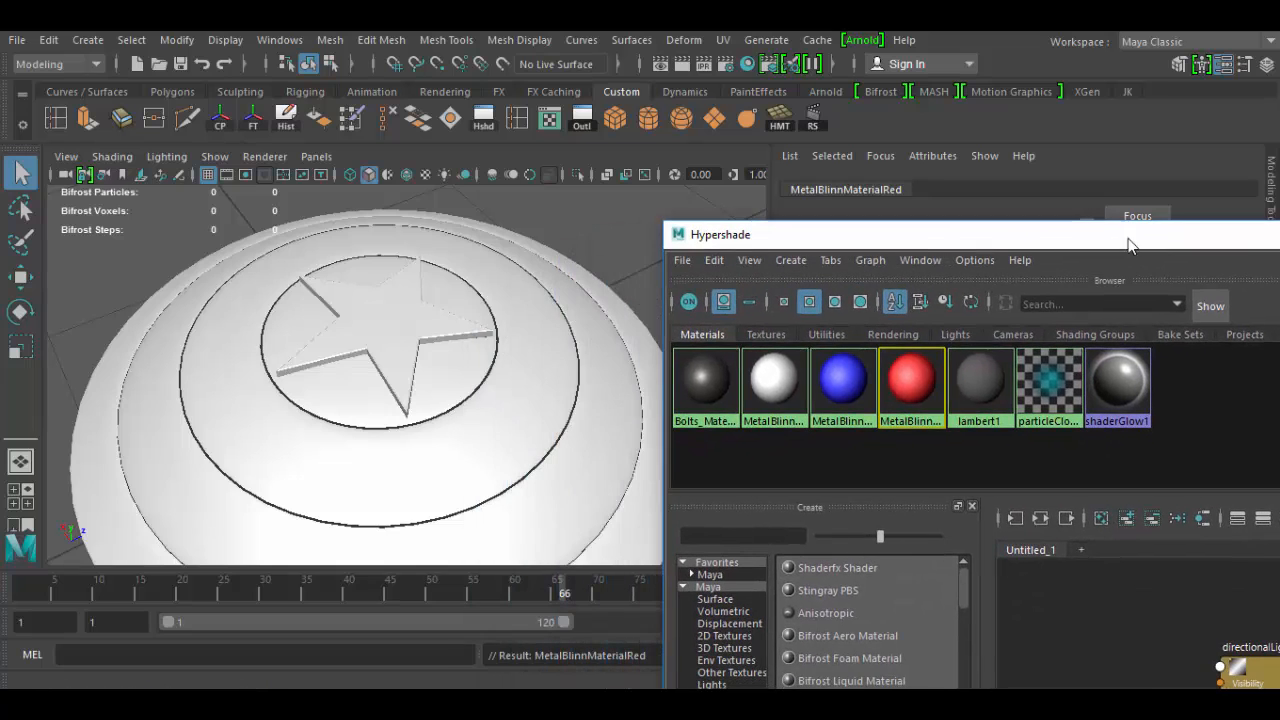
Step: Display the scene in wireframe and switch the shield to face component selection
{"action": "left_click", "coordinate": [432, 368]}
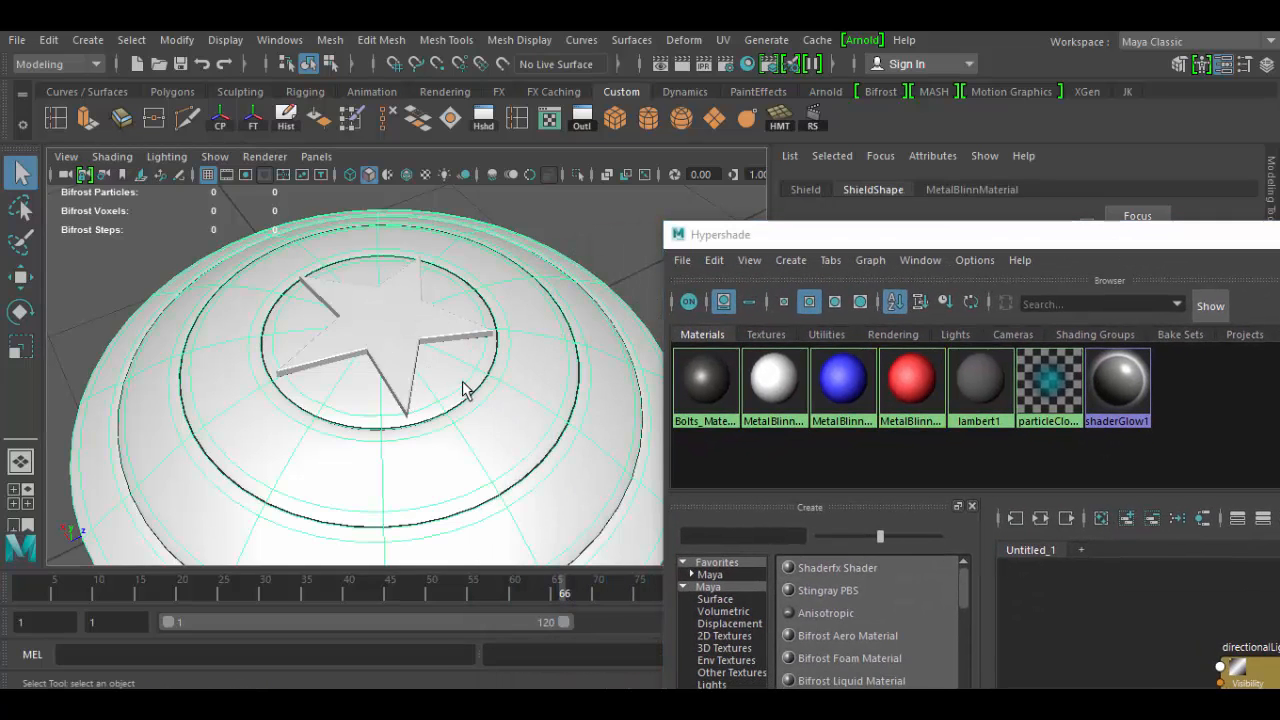
{"action": "left_click_drag", "start_coordinate": [466, 390], "coordinate": [346, 383], "text": "alt"}
{"action": "key", "text": "4"}
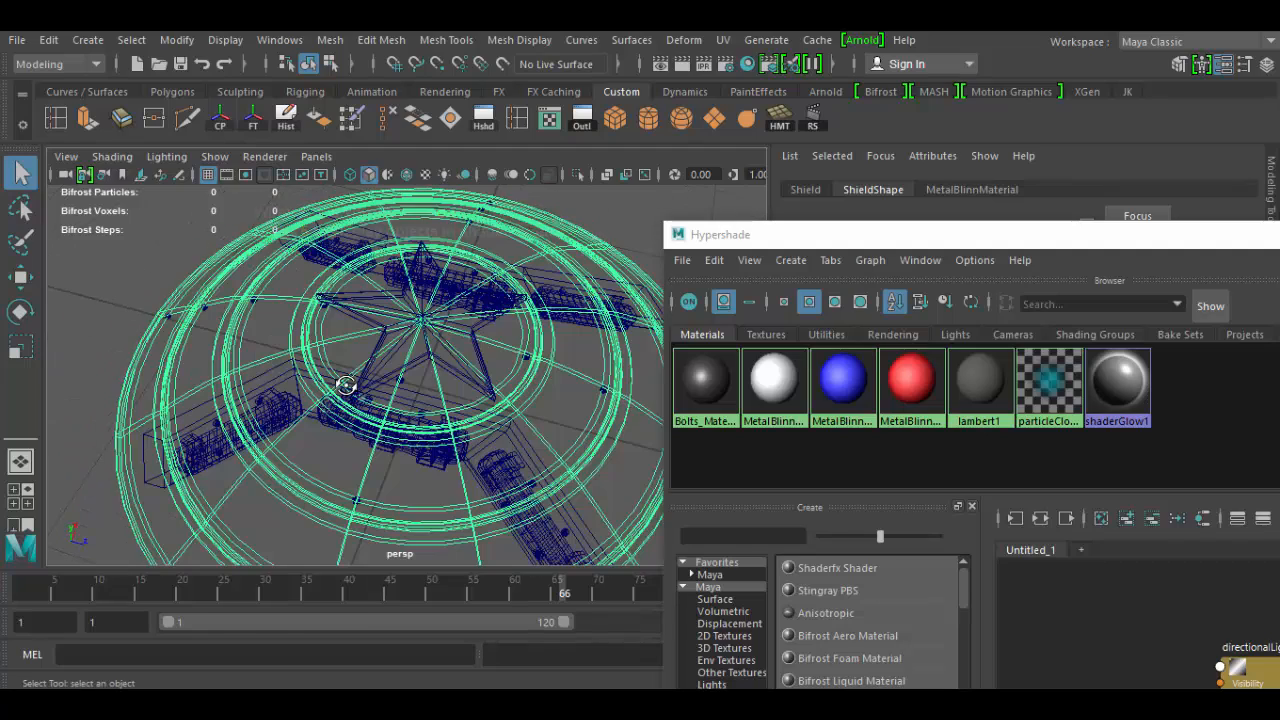
{"action": "left_click_drag", "start_coordinate": [434, 405], "coordinate": [460, 458], "text": "alt"}
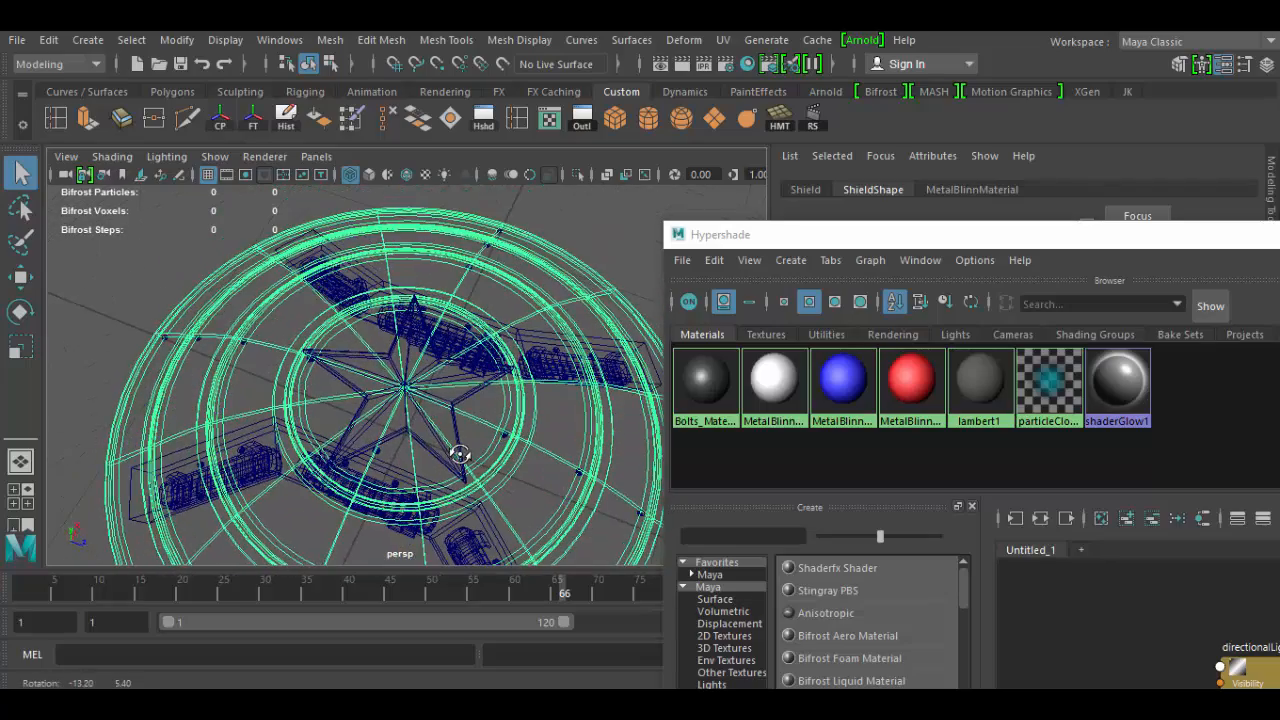
{"action": "right_click_drag", "start_coordinate": [380, 332], "coordinate": [380, 235]}
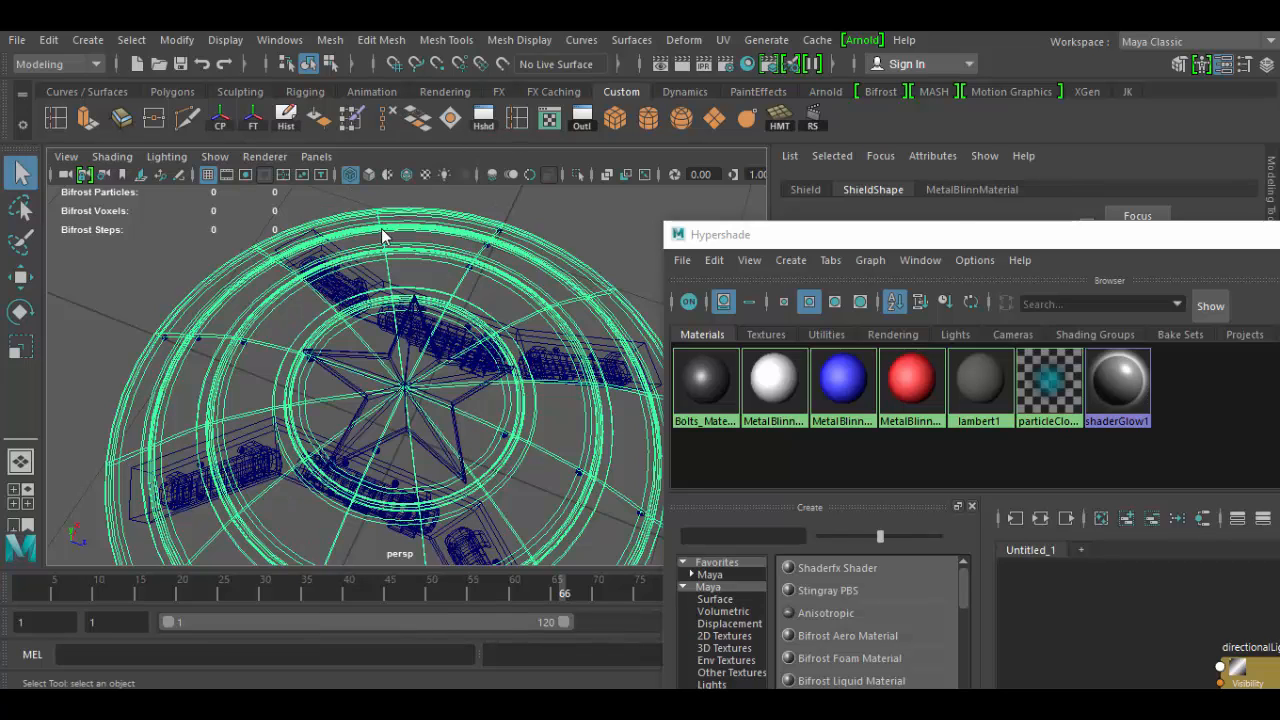
Step: Select all the wedge-shaped faces of the shield's central disc beneath the star
{"action": "left_click", "coordinate": [386, 355]}
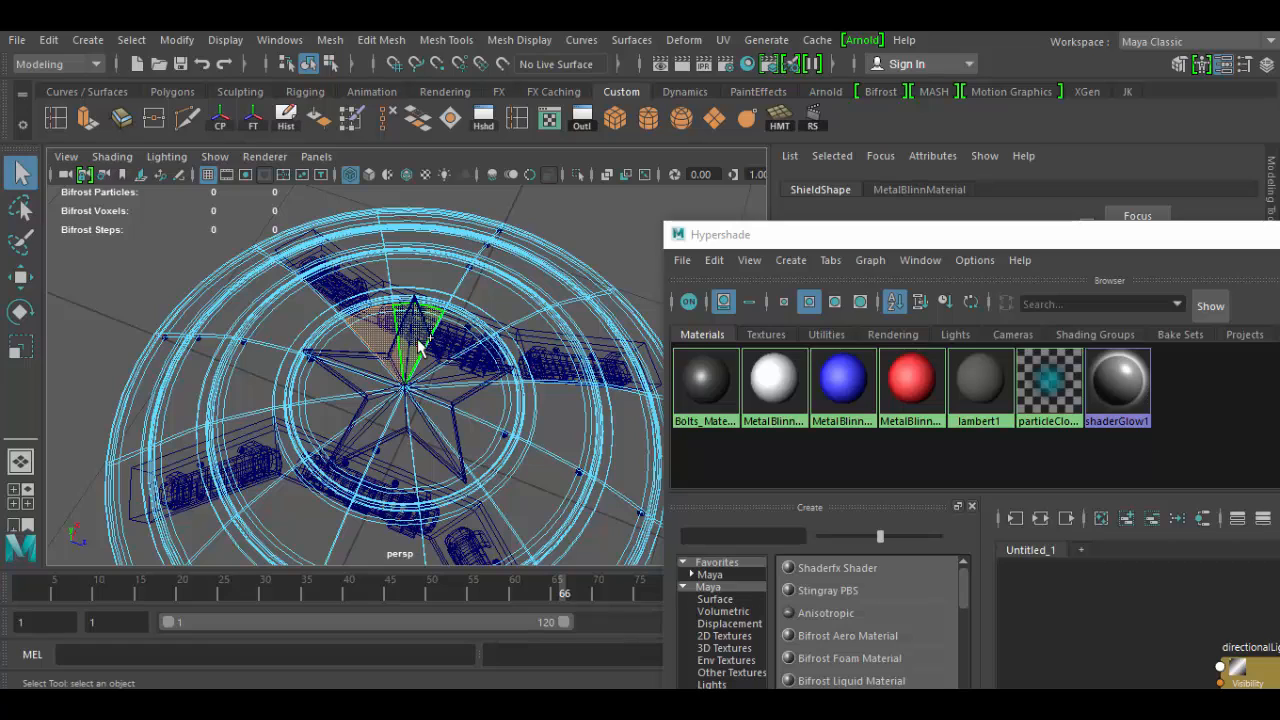
{"action": "left_click", "coordinate": [455, 370], "text": "shift"}
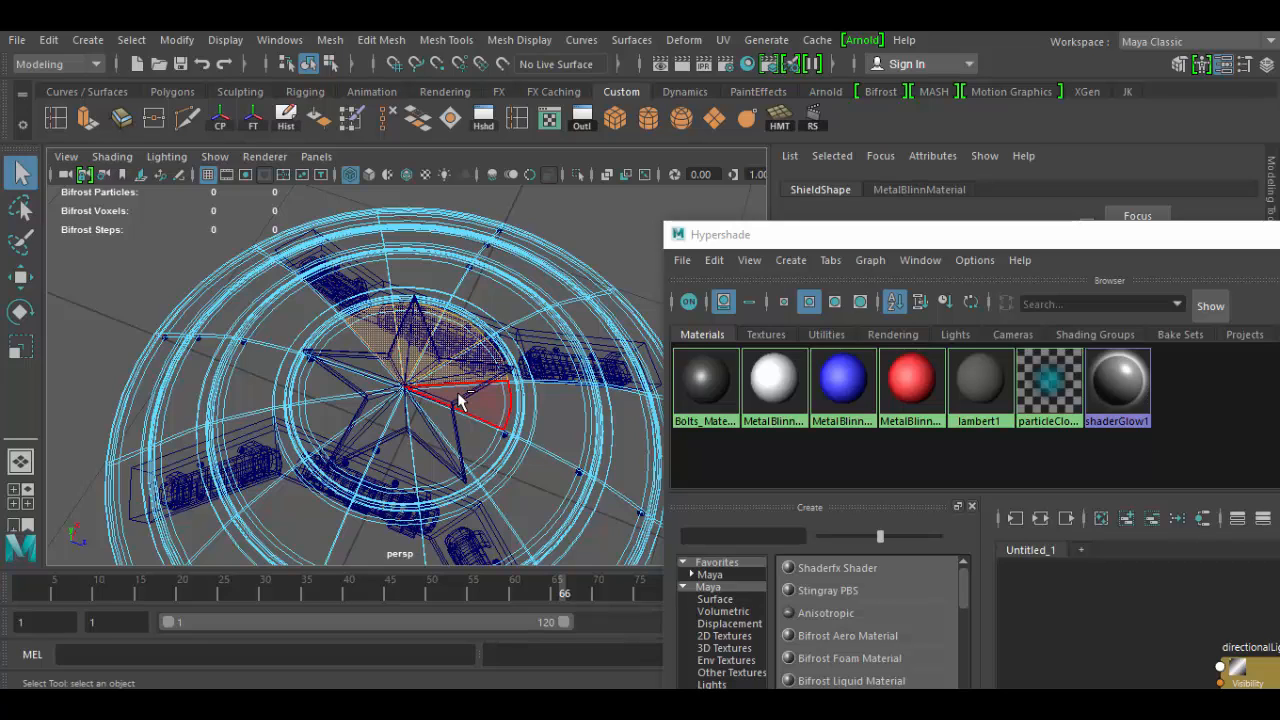
{"action": "left_click", "coordinate": [463, 425], "text": "shift"}
{"action": "left_click", "coordinate": [440, 462], "text": "shift"}
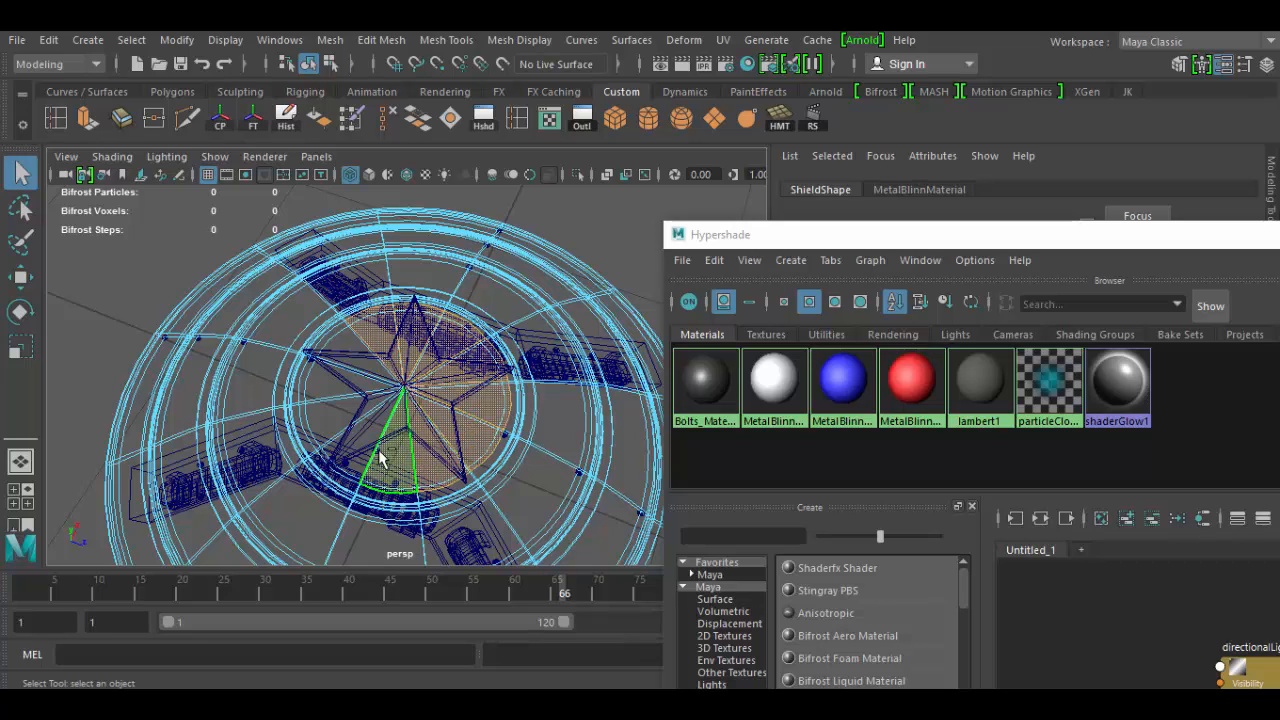
{"action": "left_click", "coordinate": [349, 412], "text": "shift"}
{"action": "left_click", "coordinate": [343, 373], "text": "shift"}
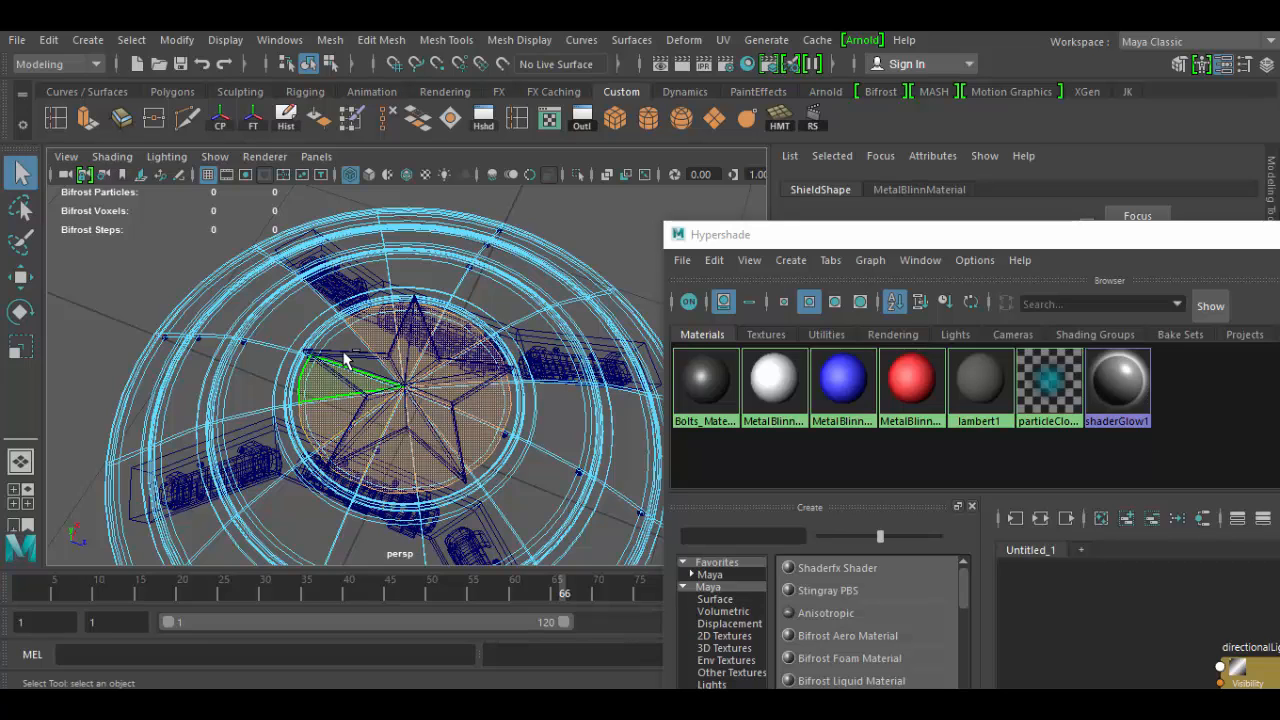
{"action": "left_click", "coordinate": [352, 347], "text": "shift"}
Step: Return to shaded display, check the selected disc faces around the star and turn off the shield's smooth mesh preview
{"action": "key", "text": "5"}
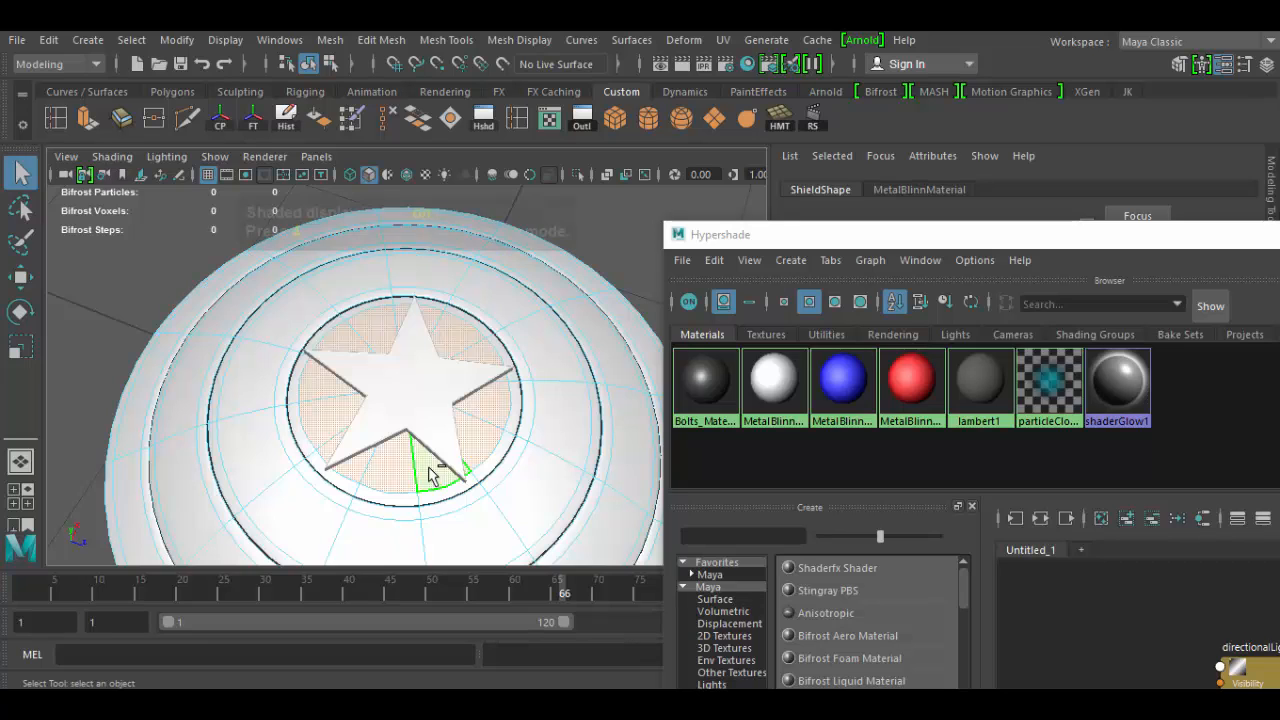
{"action": "mouse_move", "coordinate": [320, 520]}
{"action": "left_mouse_down", "text": "alt"}
{"action": "mouse_move", "coordinate": [457, 463]}
{"action": "mouse_move", "coordinate": [400, 485]}
{"action": "mouse_move", "coordinate": [357, 481]}
{"action": "mouse_move", "coordinate": [429, 551]}
{"action": "mouse_move", "coordinate": [340, 523]}
{"action": "left_mouse_up", "text": "alt"}
{"action": "middle_click_drag", "start_coordinate": [340, 523], "coordinate": [443, 443], "text": "alt"}
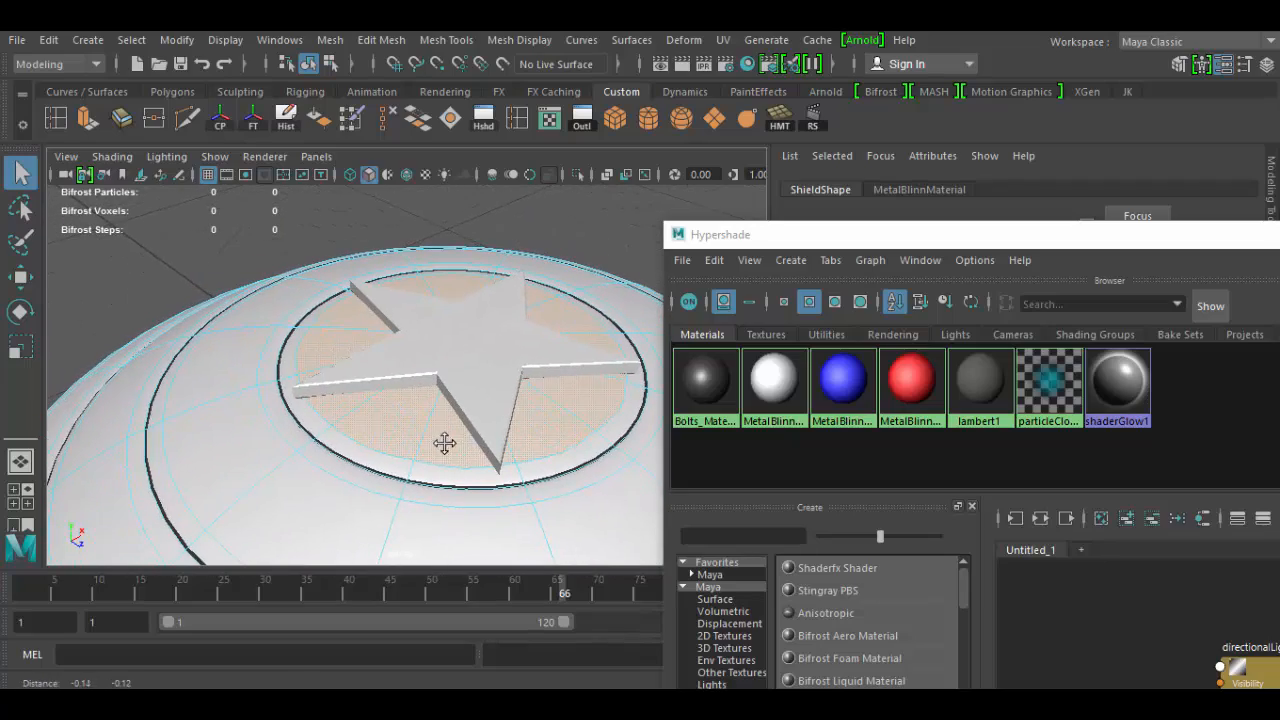
{"action": "left_click_drag", "start_coordinate": [443, 443], "coordinate": [331, 463], "text": "alt"}
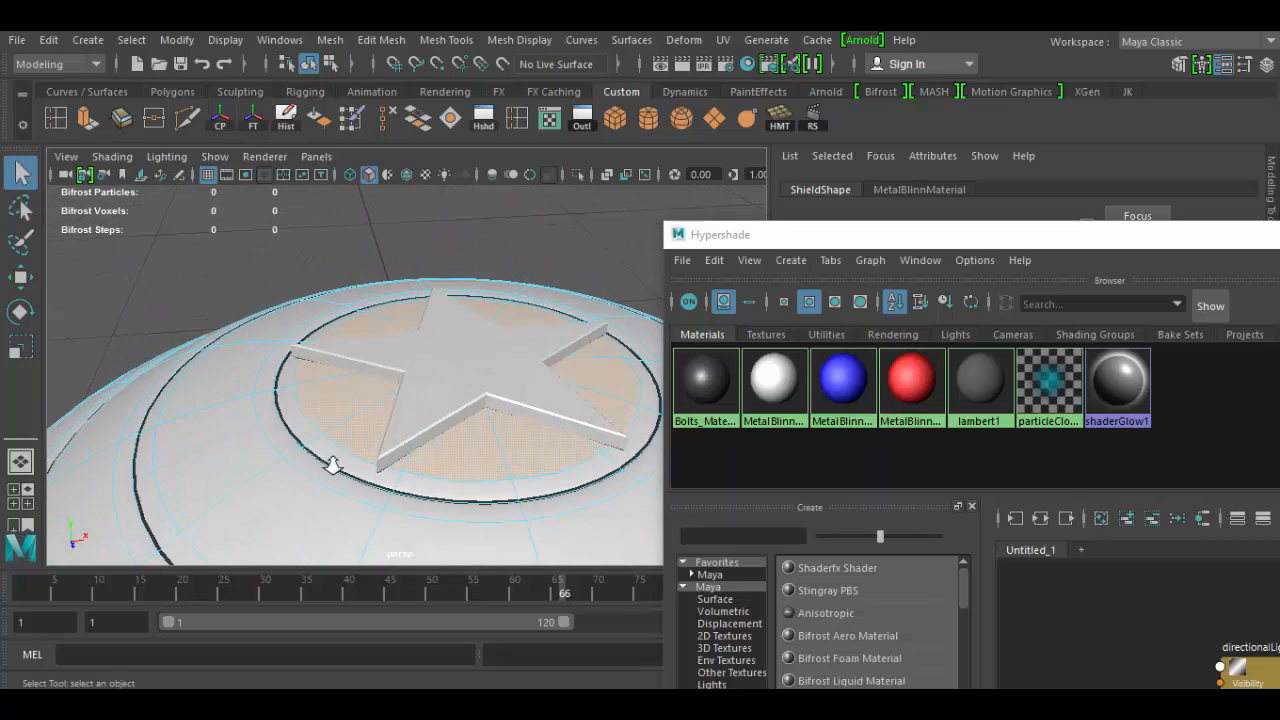
{"action": "right_click_drag", "start_coordinate": [331, 463], "coordinate": [348, 486], "text": "alt"}
{"action": "left_click_drag", "start_coordinate": [348, 486], "coordinate": [297, 526], "text": "alt"}
{"action": "key", "text": "1"}
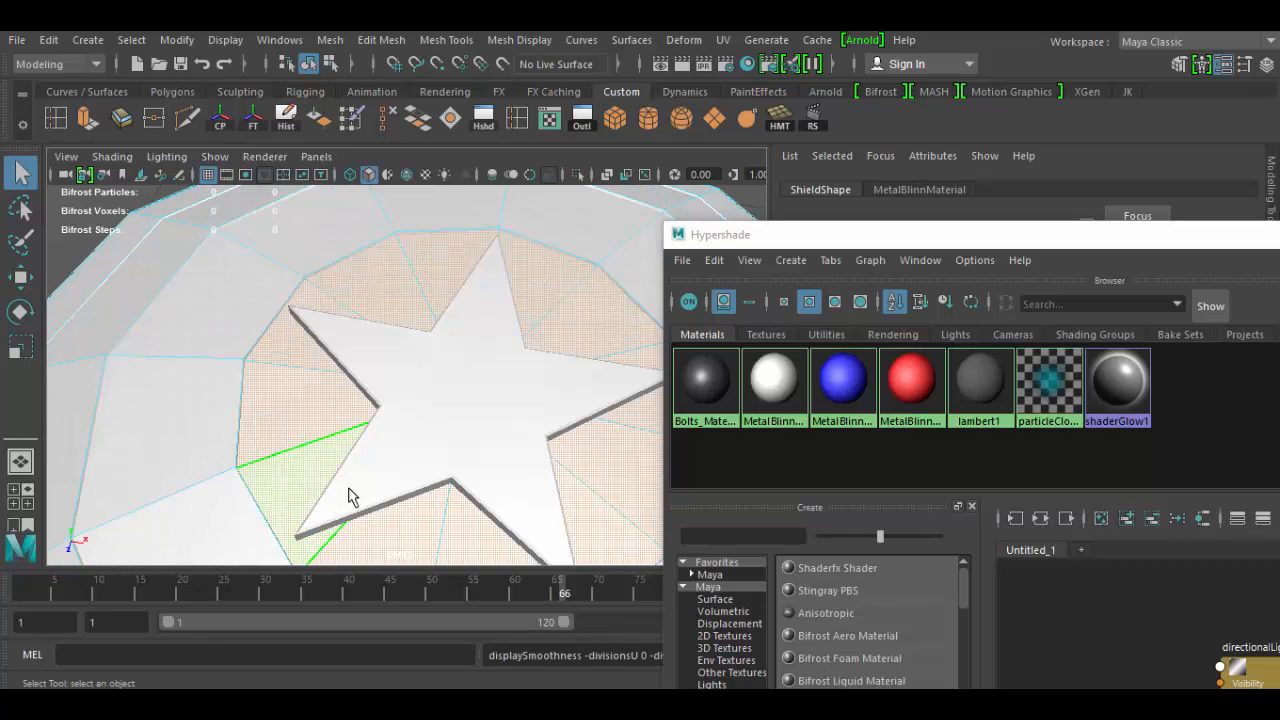
Step: Examine the selected disc faces around the star from several angles, comparing the smooth preview with the unsmoothed mesh
{"action": "mouse_move", "coordinate": [337, 520]}
{"action": "left_mouse_down", "text": "alt"}
{"action": "mouse_move", "coordinate": [263, 506]}
{"action": "mouse_move", "coordinate": [326, 497]}
{"action": "left_mouse_up", "text": "alt"}
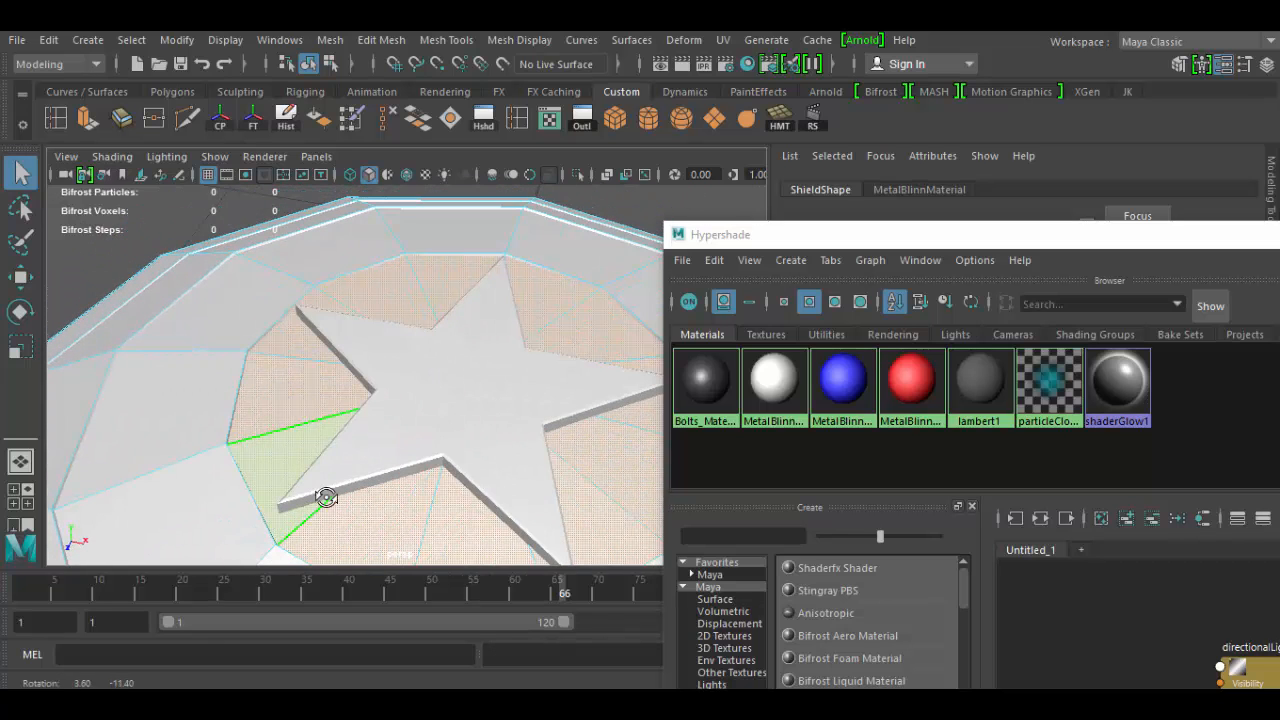
{"action": "key", "text": "3"}
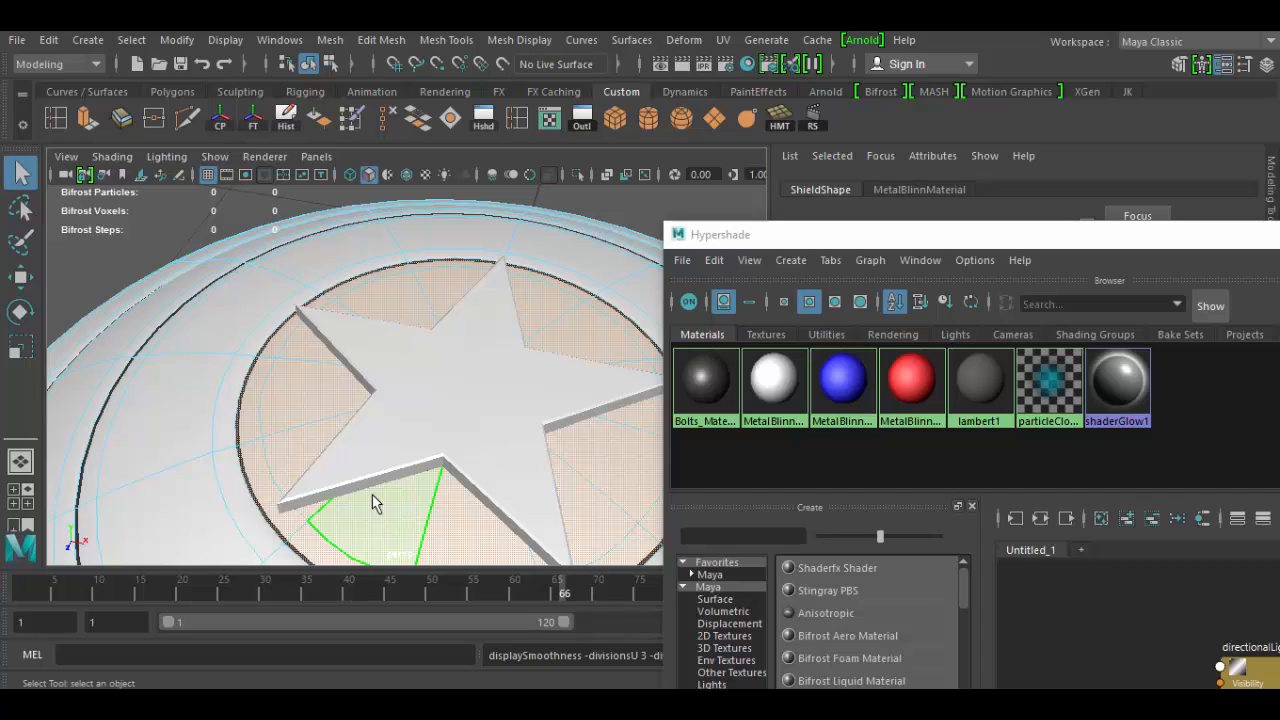
{"action": "left_click_drag", "start_coordinate": [200, 443], "coordinate": [2, 392], "text": "alt"}
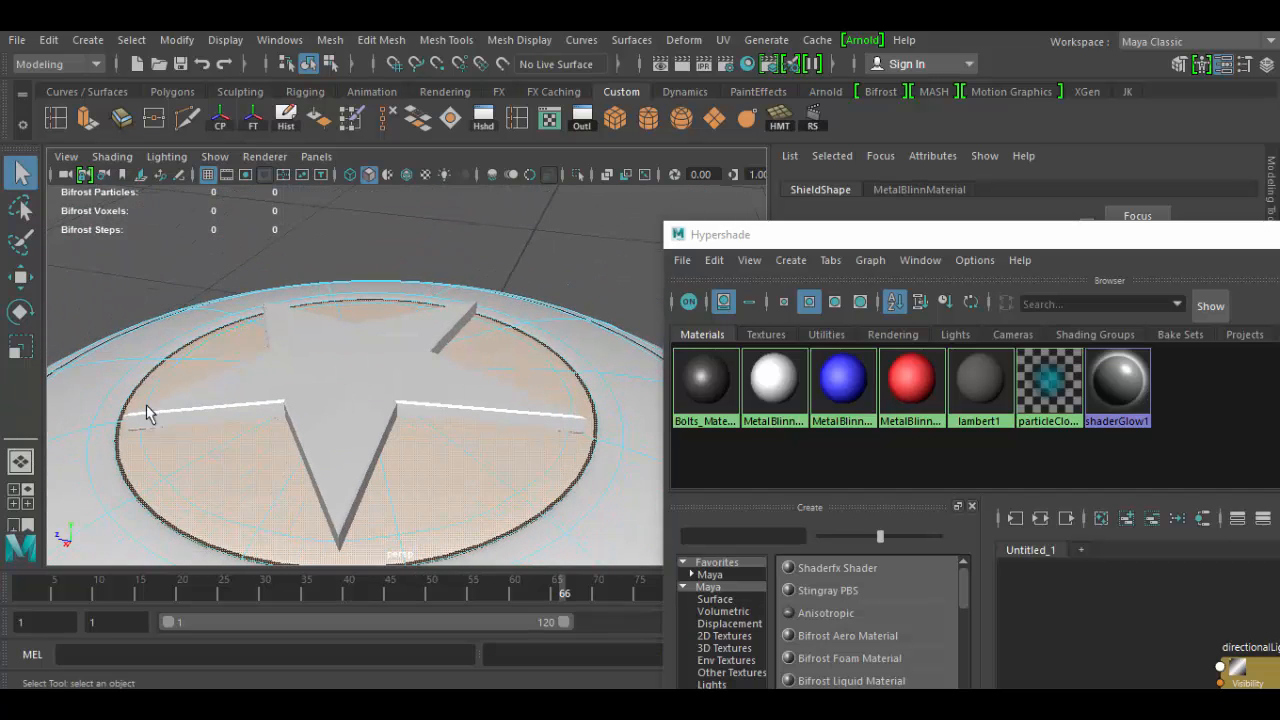
{"action": "right_click_drag", "start_coordinate": [172, 433], "coordinate": [247, 498], "text": "alt"}
{"action": "left_click_drag", "start_coordinate": [247, 505], "coordinate": [335, 375], "text": "alt"}
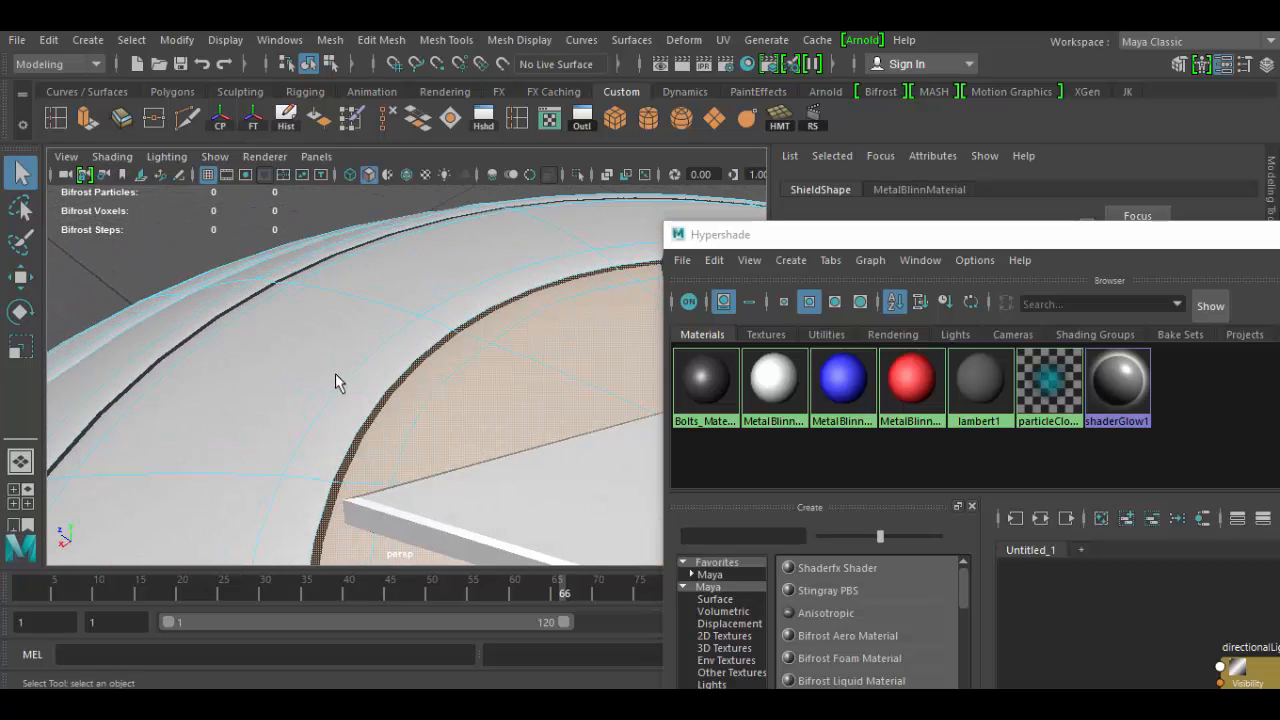
{"action": "key", "text": "1"}
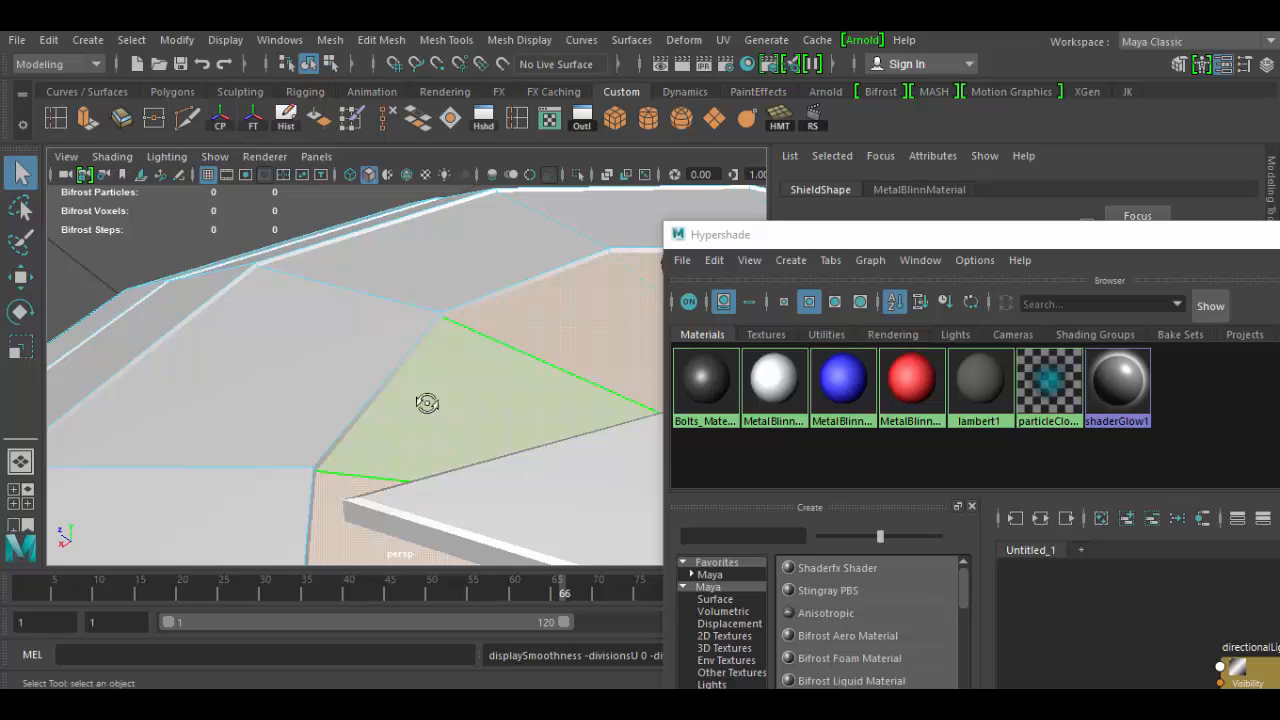
{"action": "left_click_drag", "start_coordinate": [426, 403], "coordinate": [383, 381], "text": "alt"}
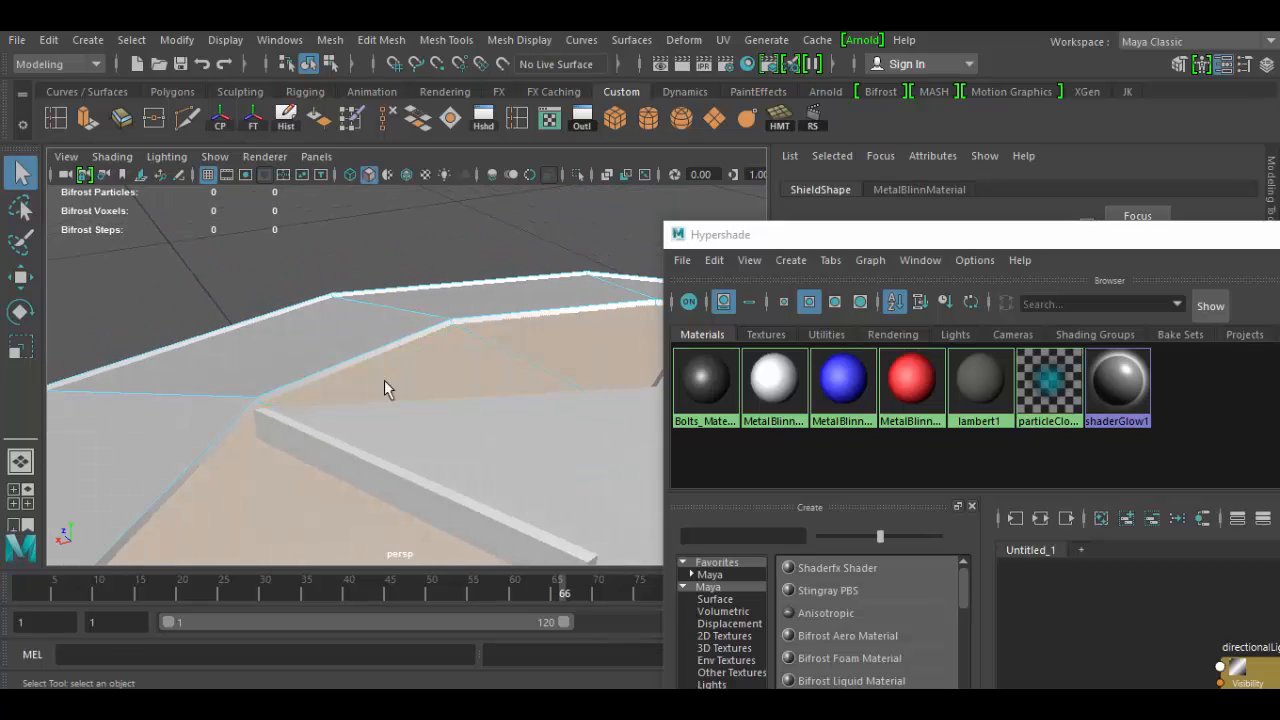
{"action": "right_click_drag", "start_coordinate": [384, 385], "coordinate": [408, 416], "text": "alt"}
{"action": "left_click_drag", "start_coordinate": [397, 414], "coordinate": [438, 395], "text": "alt"}
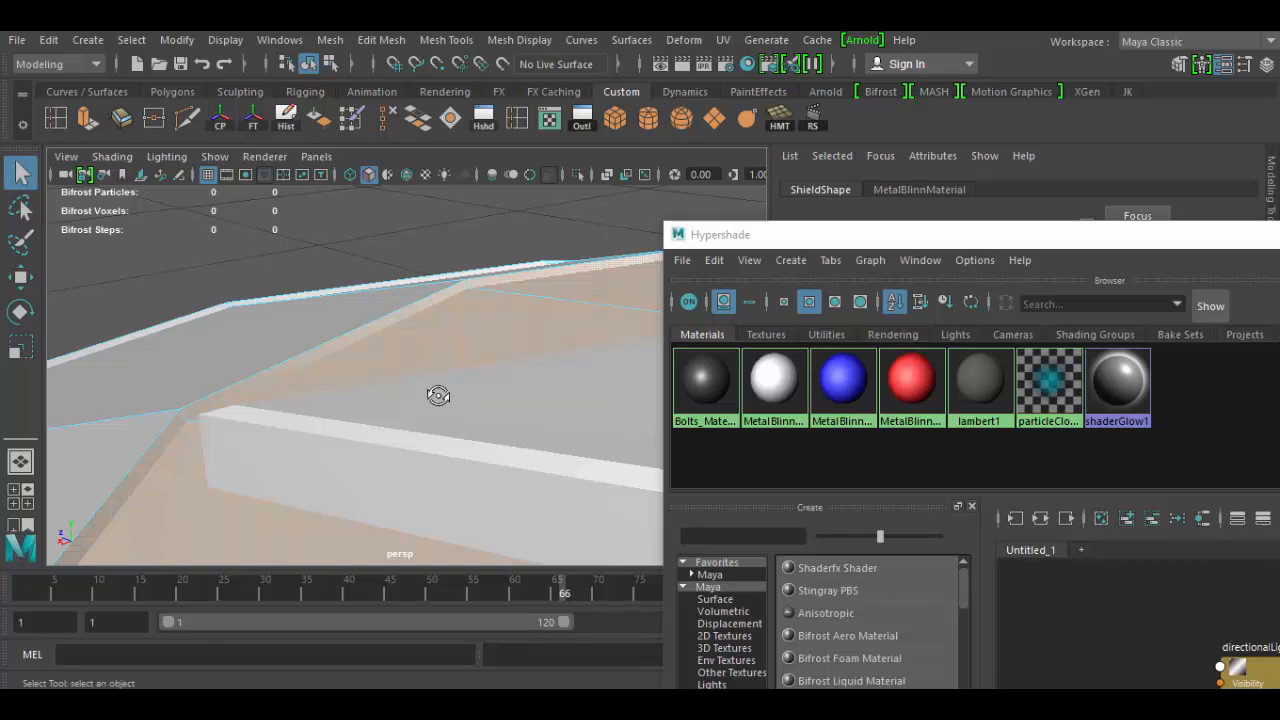
{"action": "scroll", "coordinate": [283, 388], "scroll_direction": "down", "scroll_amount": 5}
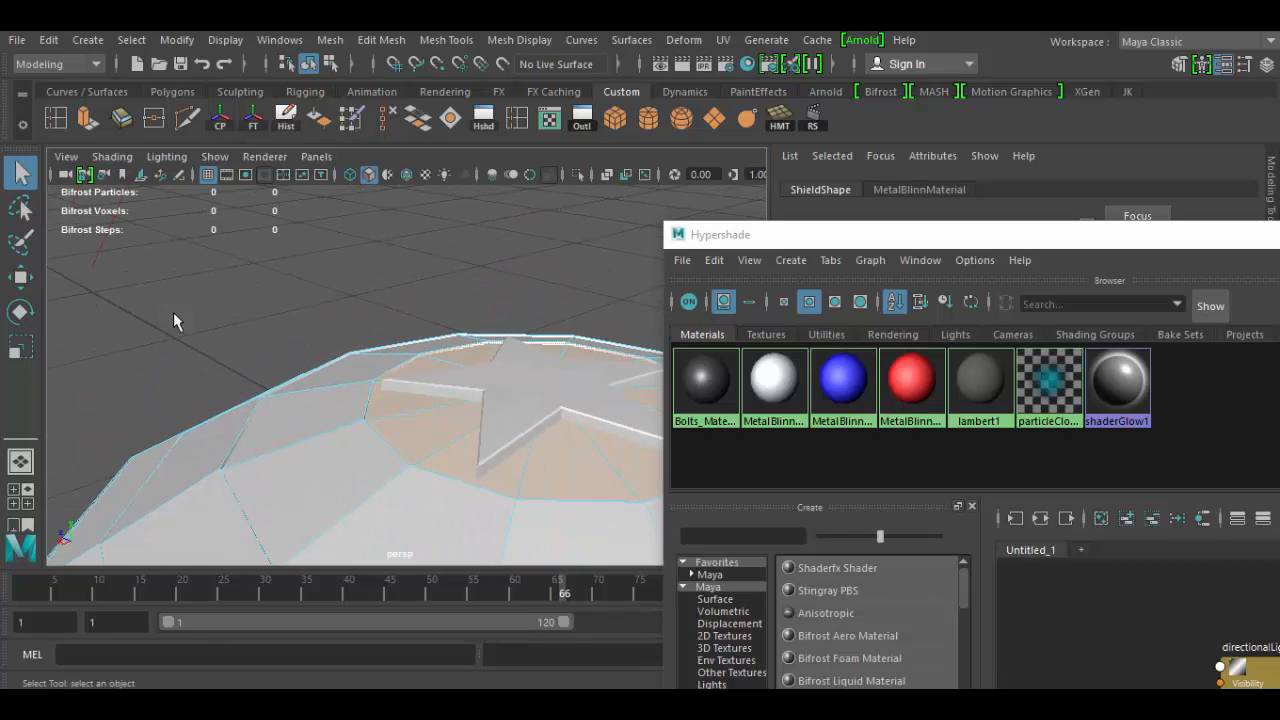
{"action": "left_click_drag", "start_coordinate": [174, 317], "coordinate": [260, 475], "text": "alt"}
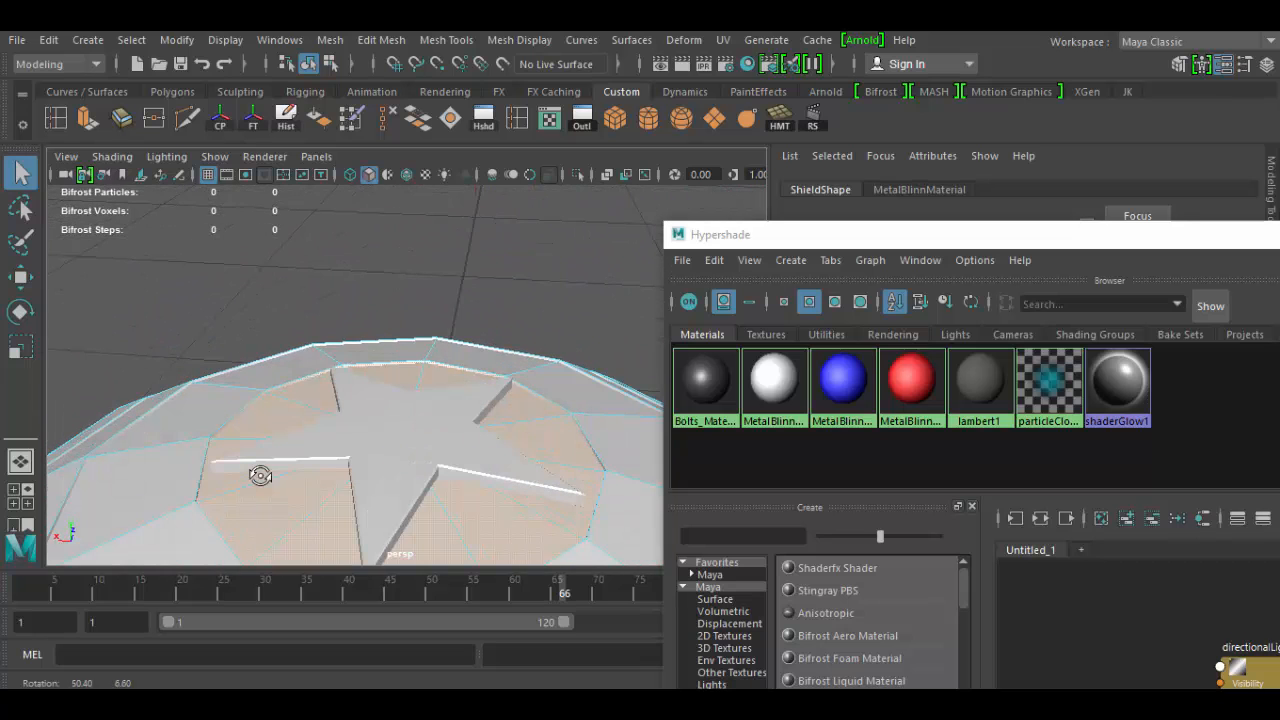
{"action": "key", "text": "1"}
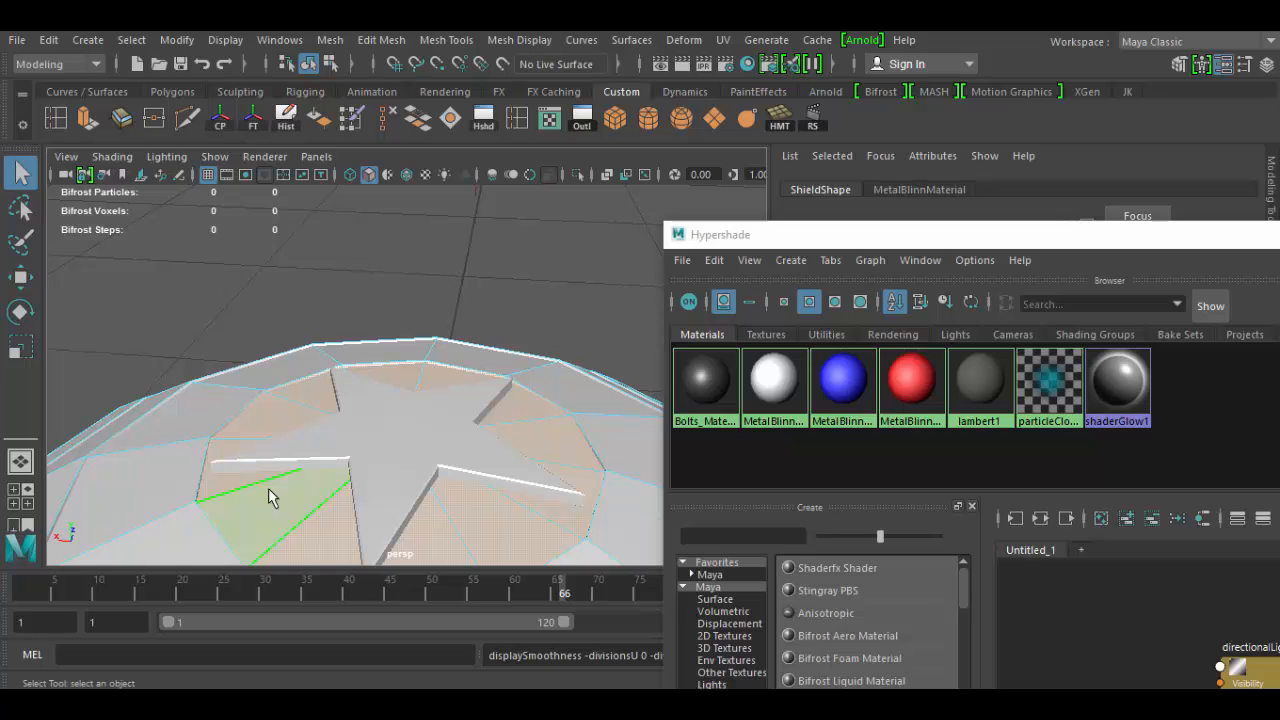
{"action": "left_click_drag", "start_coordinate": [289, 427], "coordinate": [338, 341], "text": "alt"}
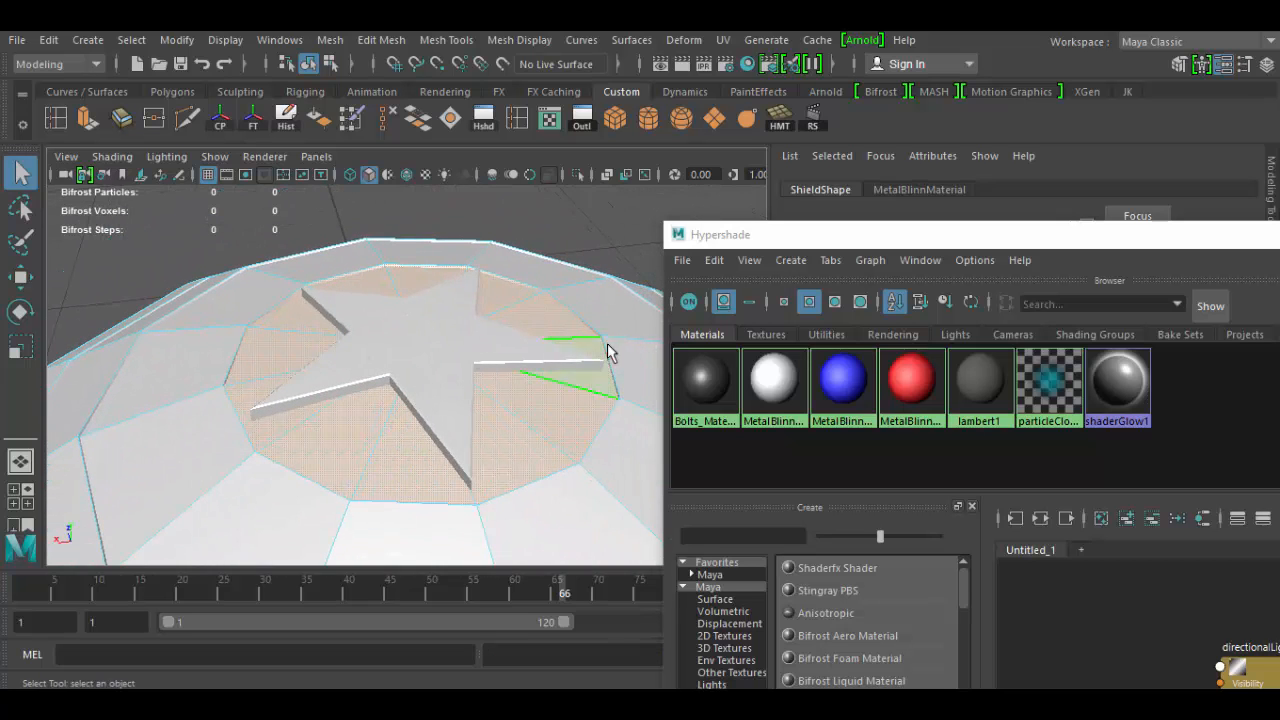
Step: Assign MetalBlinnMaterialBlue to the selected disc faces, return to object selection and turn the shield's smooth mesh preview back on
{"action": "right_click_drag", "start_coordinate": [852, 380], "coordinate": [856, 331]}
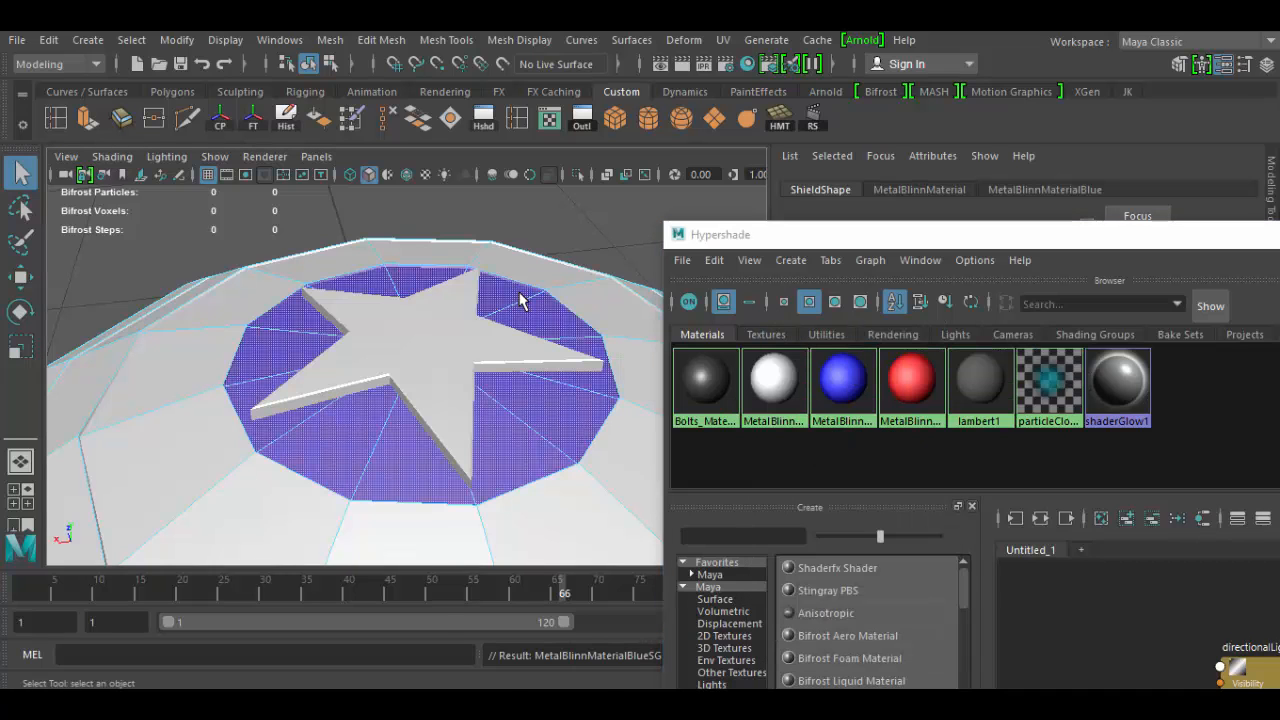
{"action": "right_click_drag", "start_coordinate": [520, 300], "coordinate": [597, 214]}
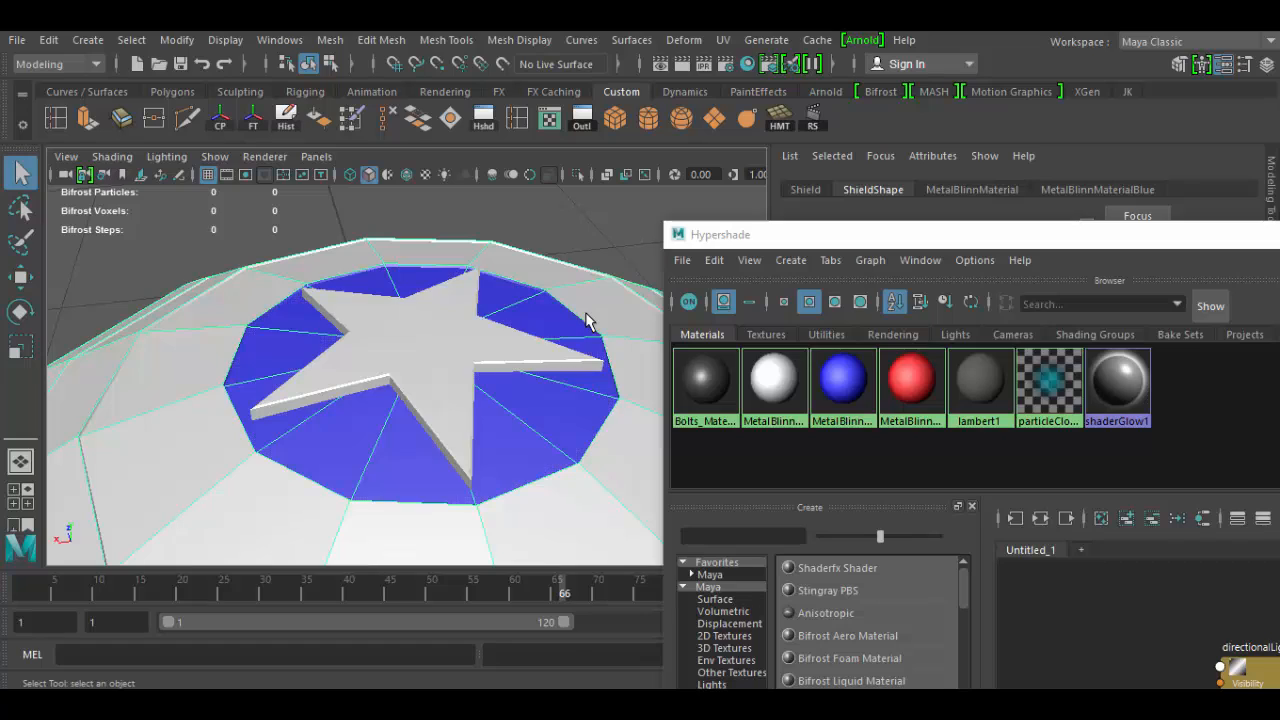
{"action": "key", "text": "1"}
{"action": "key", "text": "1"}
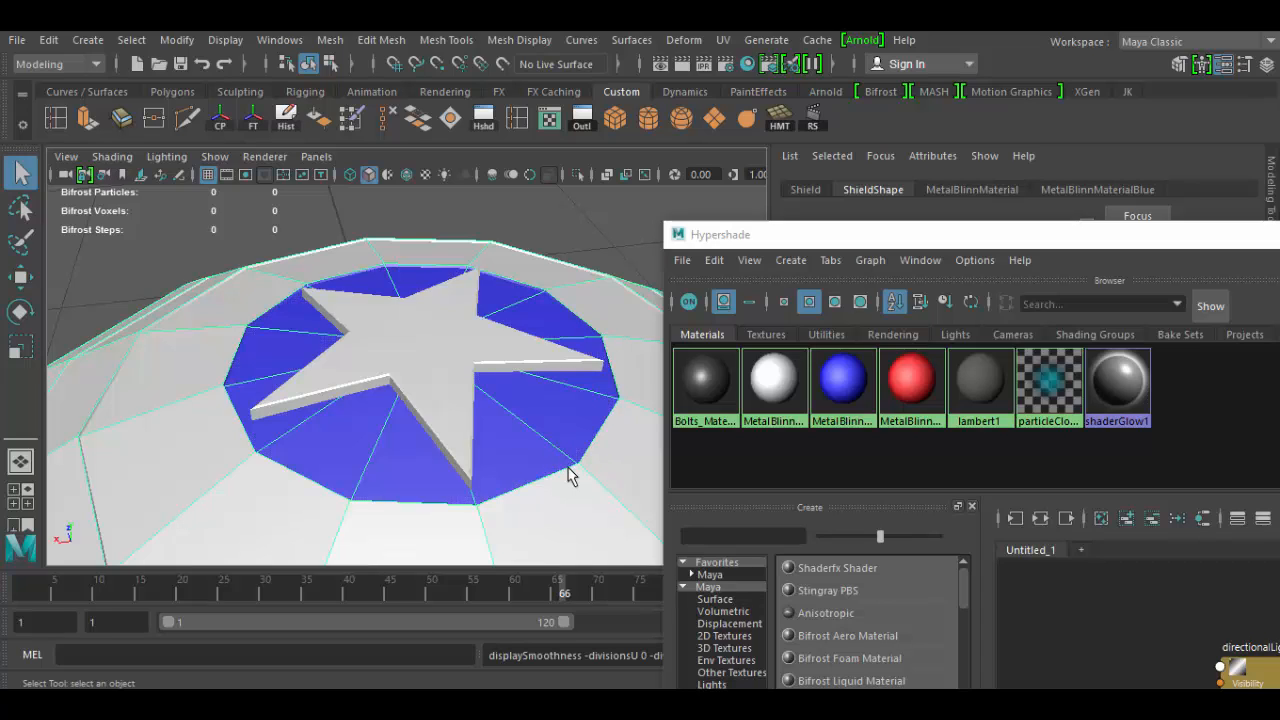
{"action": "key", "text": "3"}
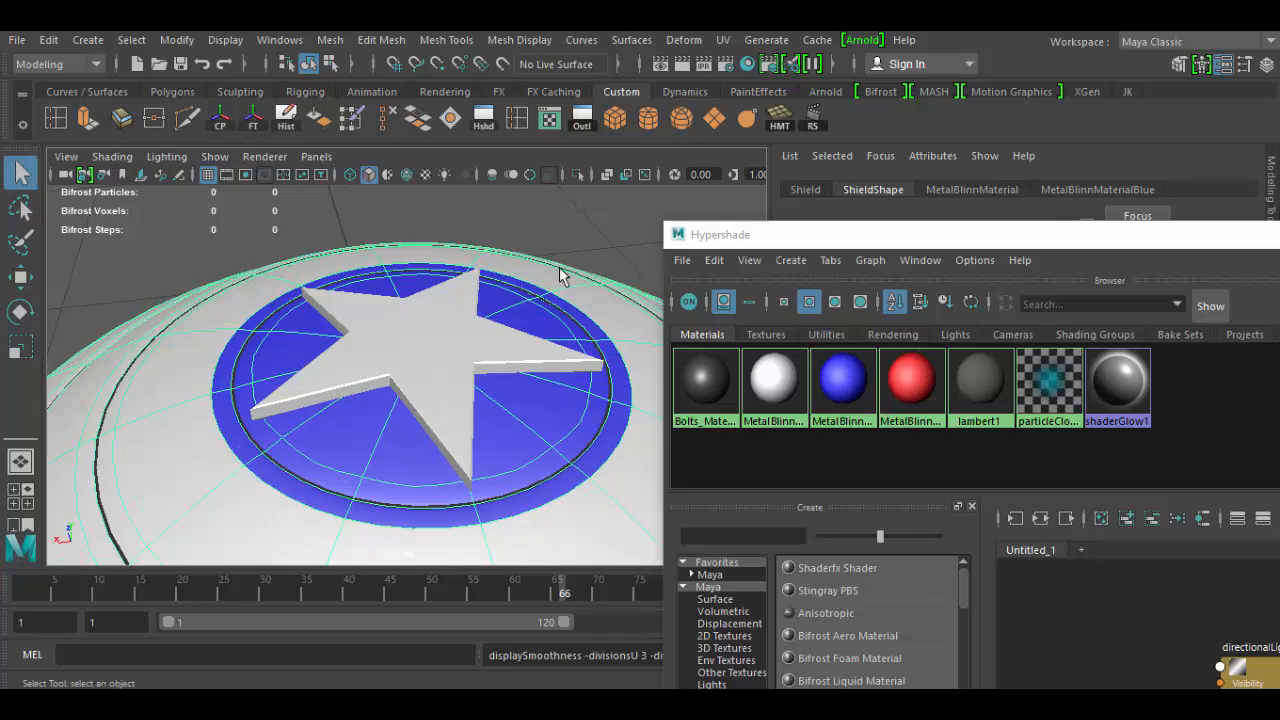
Step: Select the thin loop of faces just outside the disc's groove and assign the white MetalBlinnMaterial to it
{"action": "left_click_drag", "start_coordinate": [510, 463], "coordinate": [497, 433], "text": "alt"}
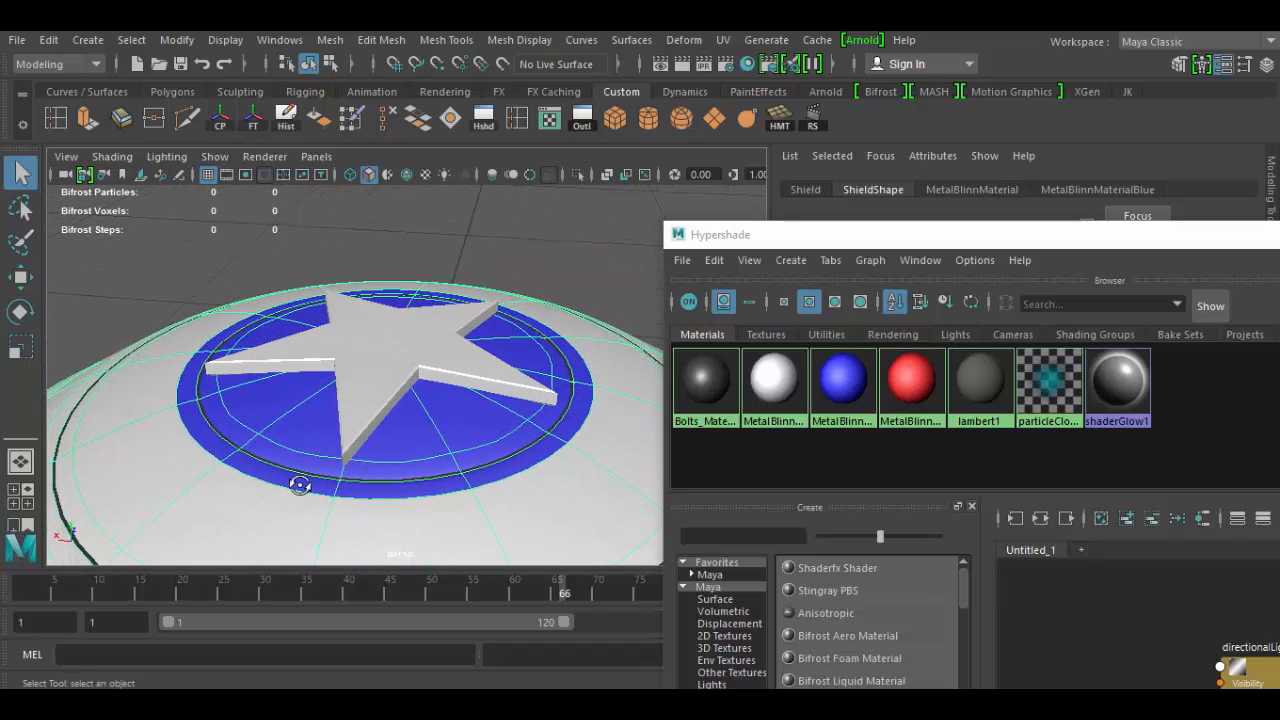
{"action": "left_click_drag", "start_coordinate": [300, 484], "coordinate": [287, 483], "text": "alt"}
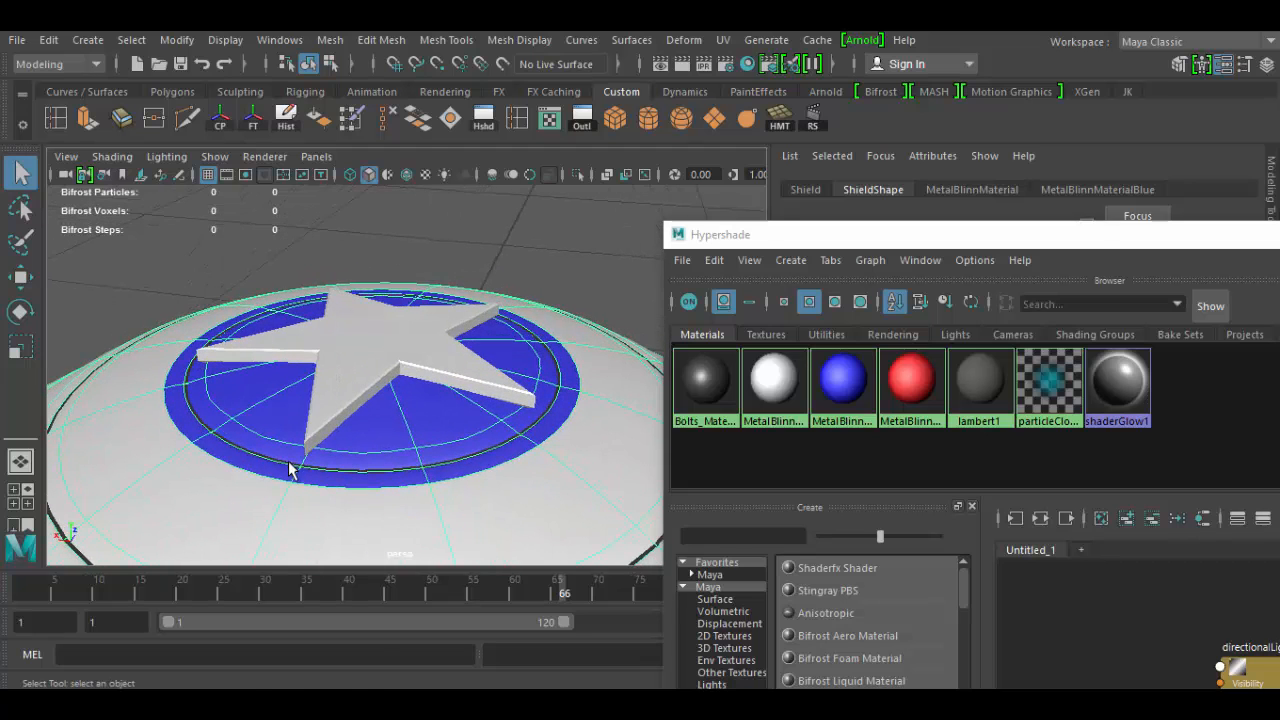
{"action": "right_click_drag", "start_coordinate": [290, 470], "coordinate": [297, 240]}
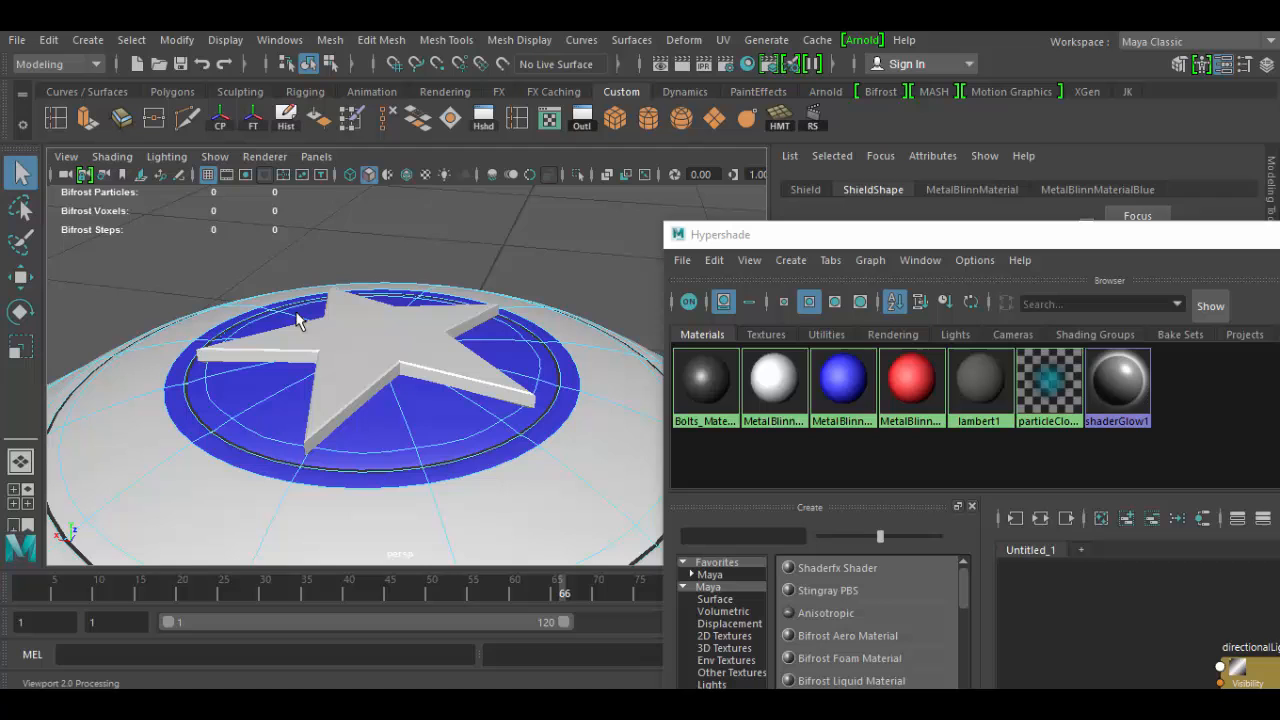
{"action": "left_click", "coordinate": [278, 477]}
{"action": "double_click", "coordinate": [340, 483]}
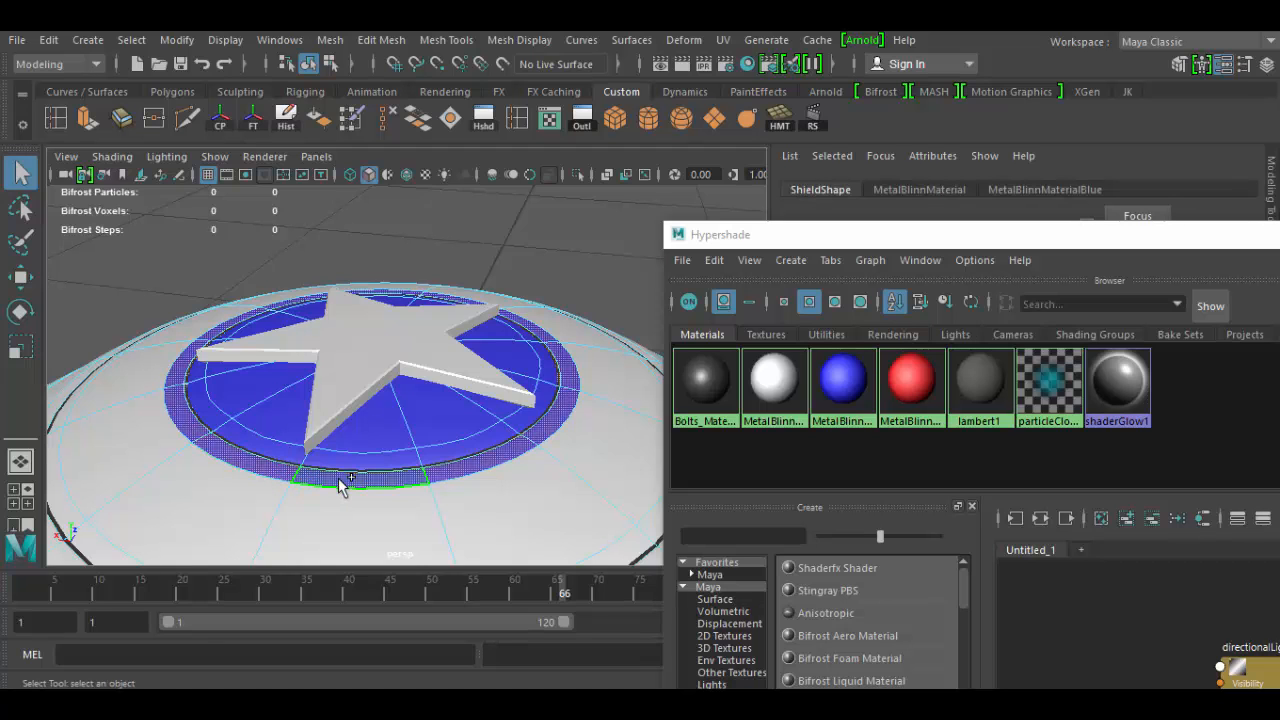
{"action": "left_click_drag", "start_coordinate": [487, 487], "coordinate": [451, 514], "text": "alt"}
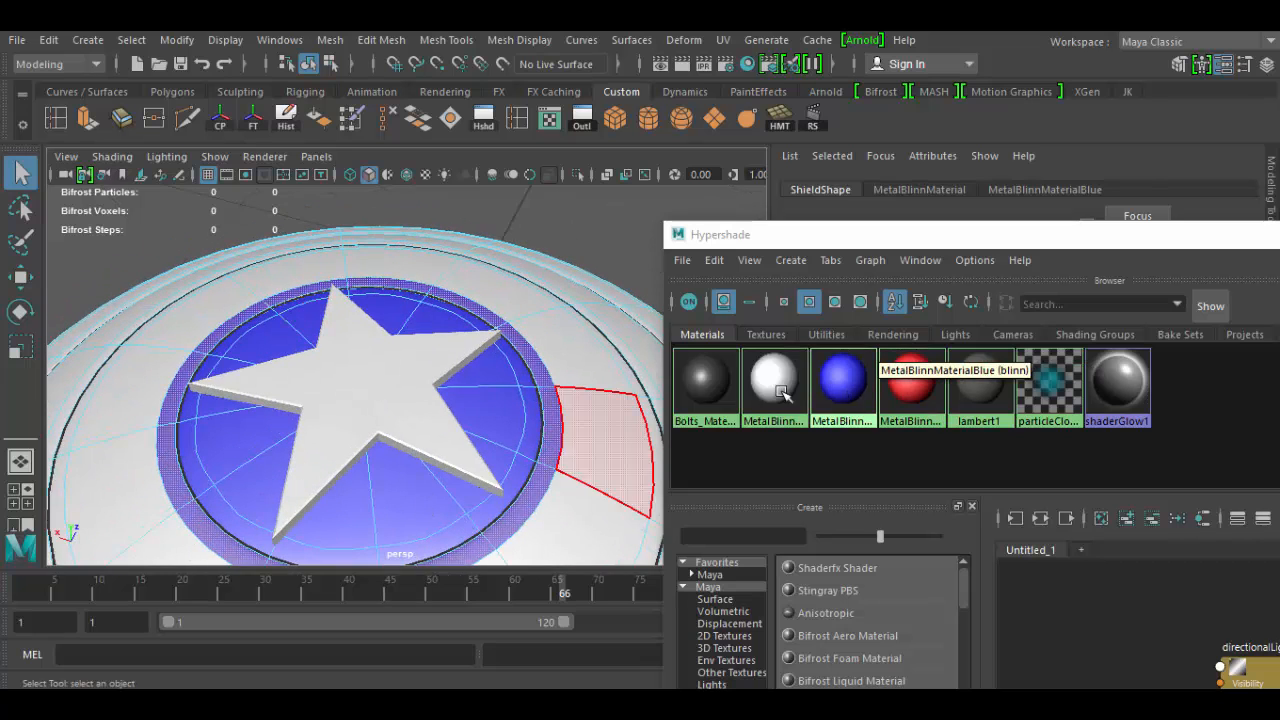
{"action": "right_click_drag", "start_coordinate": [773, 377], "coordinate": [775, 330]}
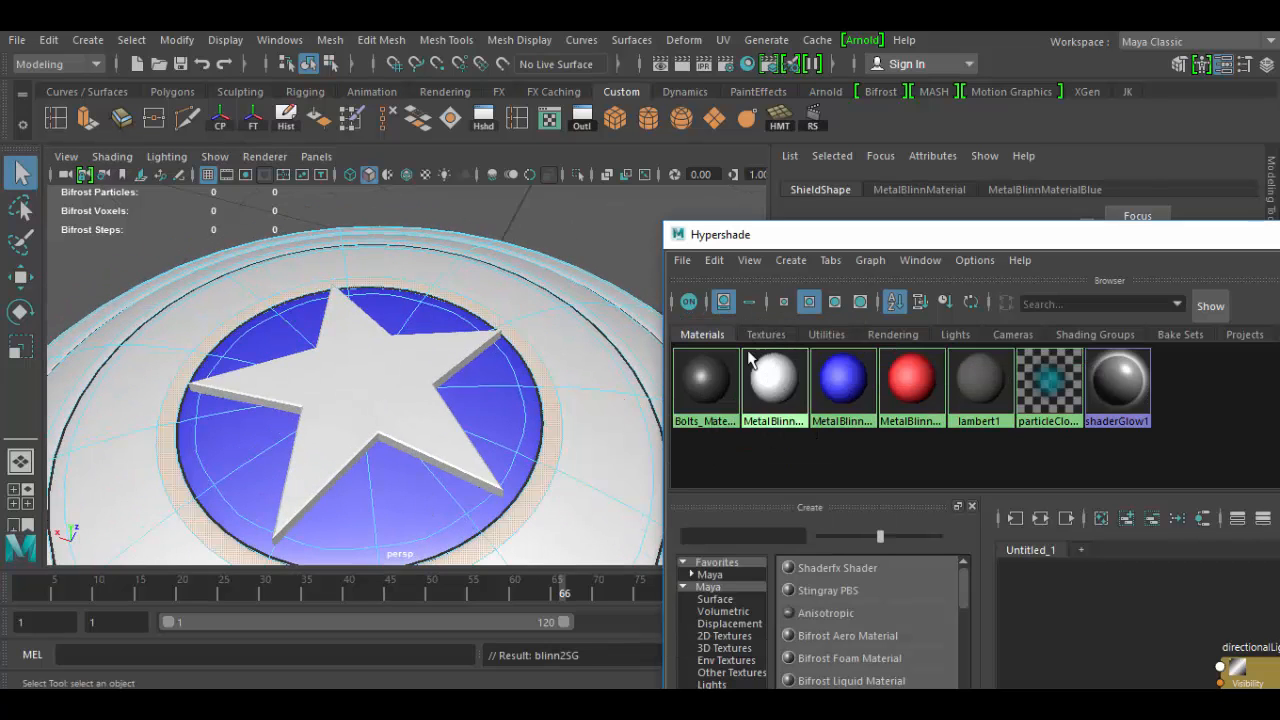
Step: Select the whole loop of wide faces in the first ring around the blue disc, following the shield reference
{"action": "left_click_drag", "start_coordinate": [532, 448], "coordinate": [333, 443], "text": "alt"}
{"action": "right_click_drag", "start_coordinate": [333, 443], "coordinate": [186, 366], "text": "alt"}
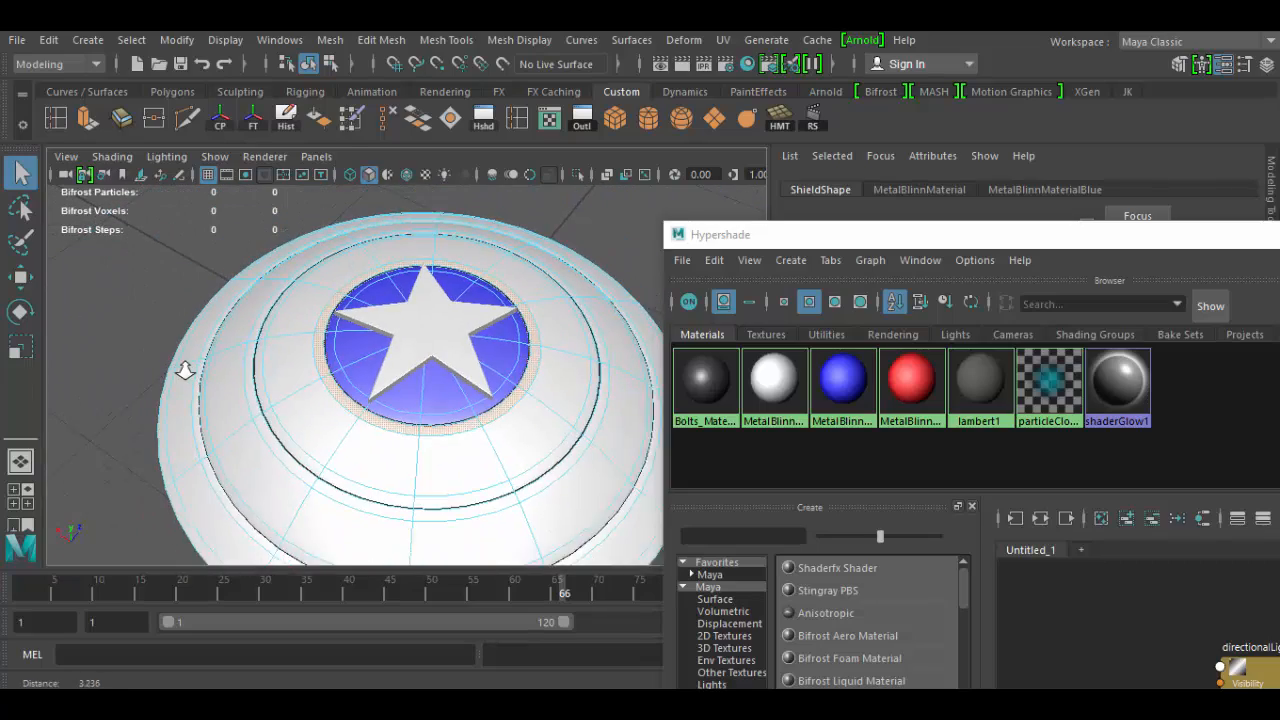
{"action": "left_click_drag", "start_coordinate": [186, 366], "coordinate": [340, 449], "text": "alt"}
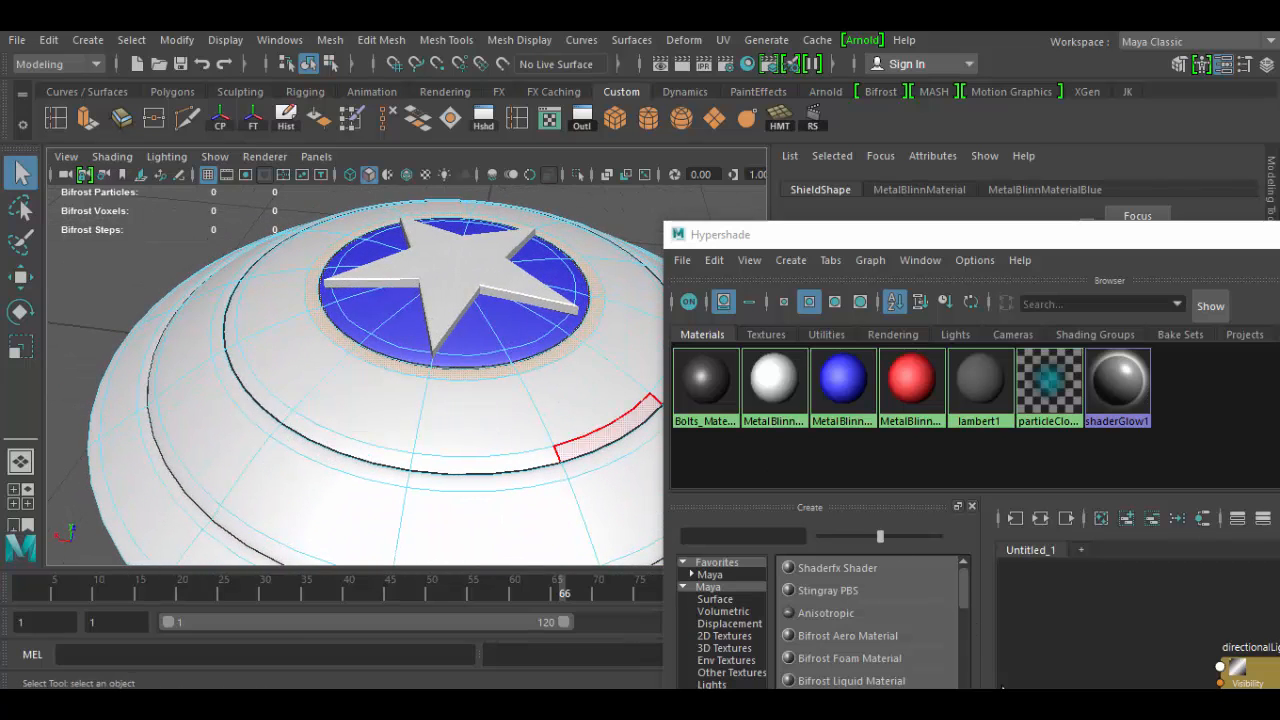
{"action": "mouse_move", "coordinate": [1082, 702]}
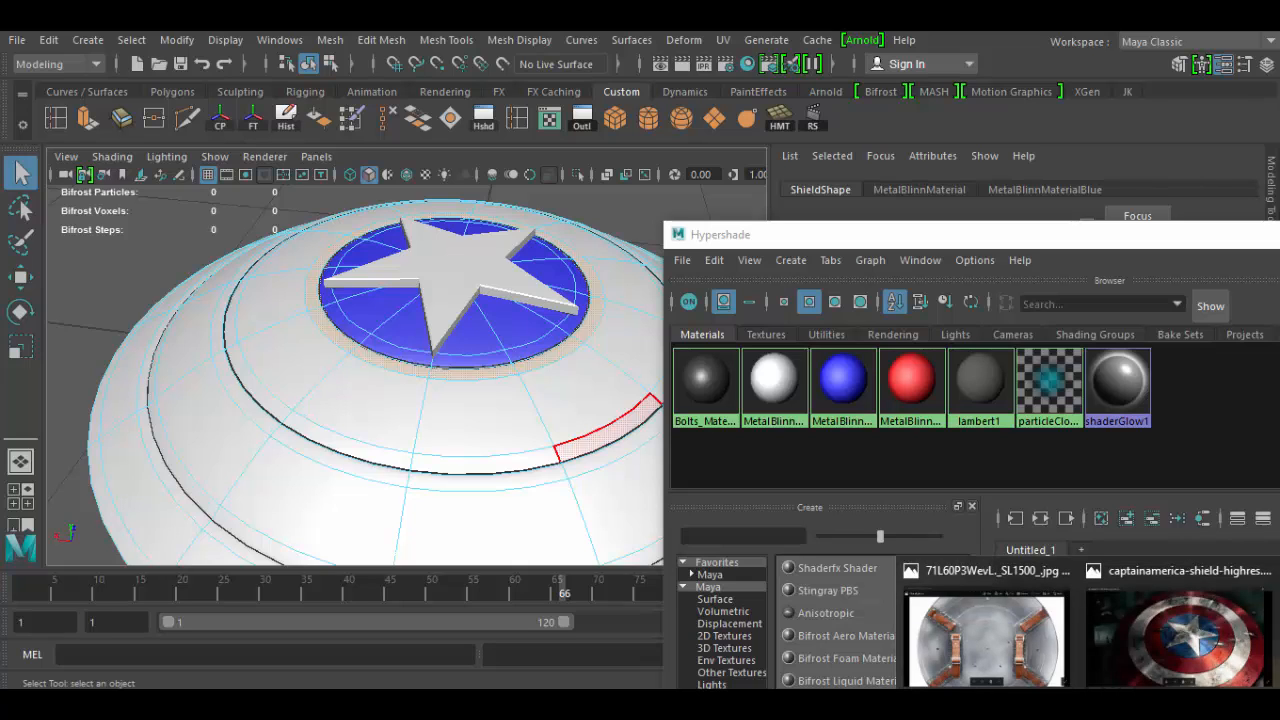
{"action": "left_click", "coordinate": [363, 404]}
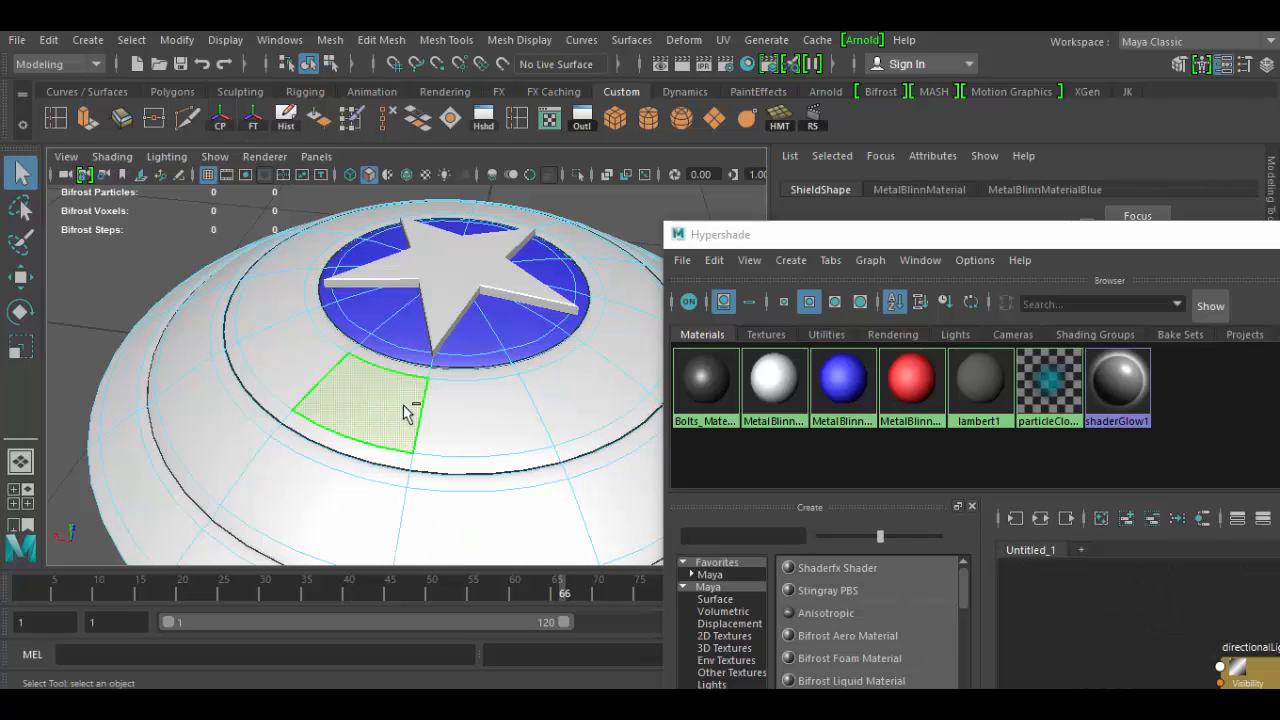
{"action": "double_click", "coordinate": [494, 411], "text": "shift"}
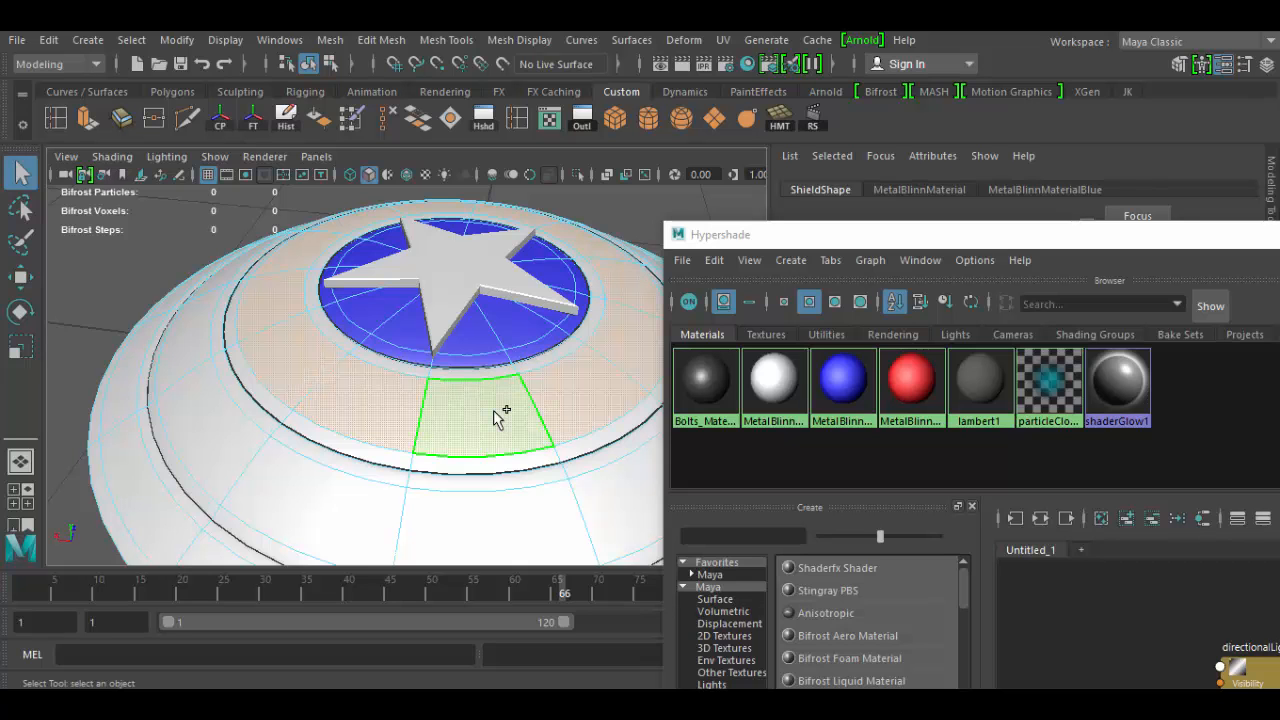
Step: Grow the face selection to the borders of the first ring and assign MetalBlinnMaterialRed to it
{"action": "left_click_drag", "start_coordinate": [531, 481], "coordinate": [457, 494], "text": "alt"}
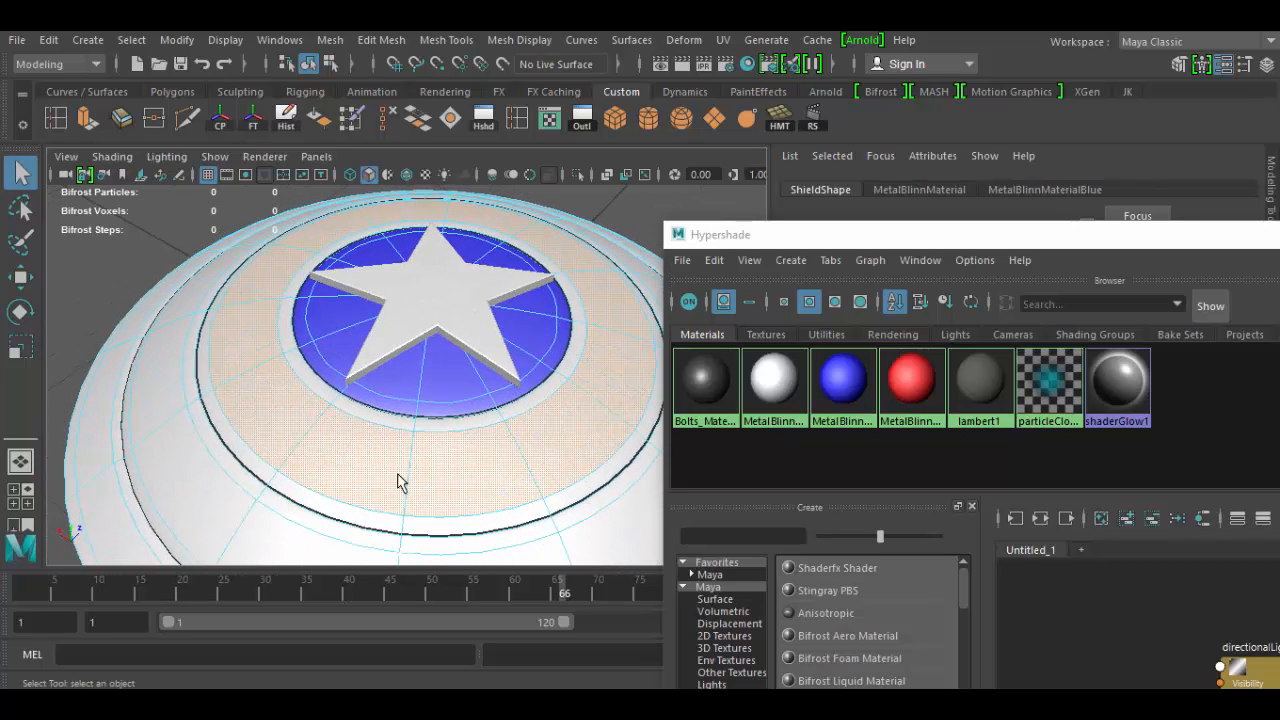
{"action": "left_click", "coordinate": [316, 427]}
{"action": "key", "text": "shift+period"}
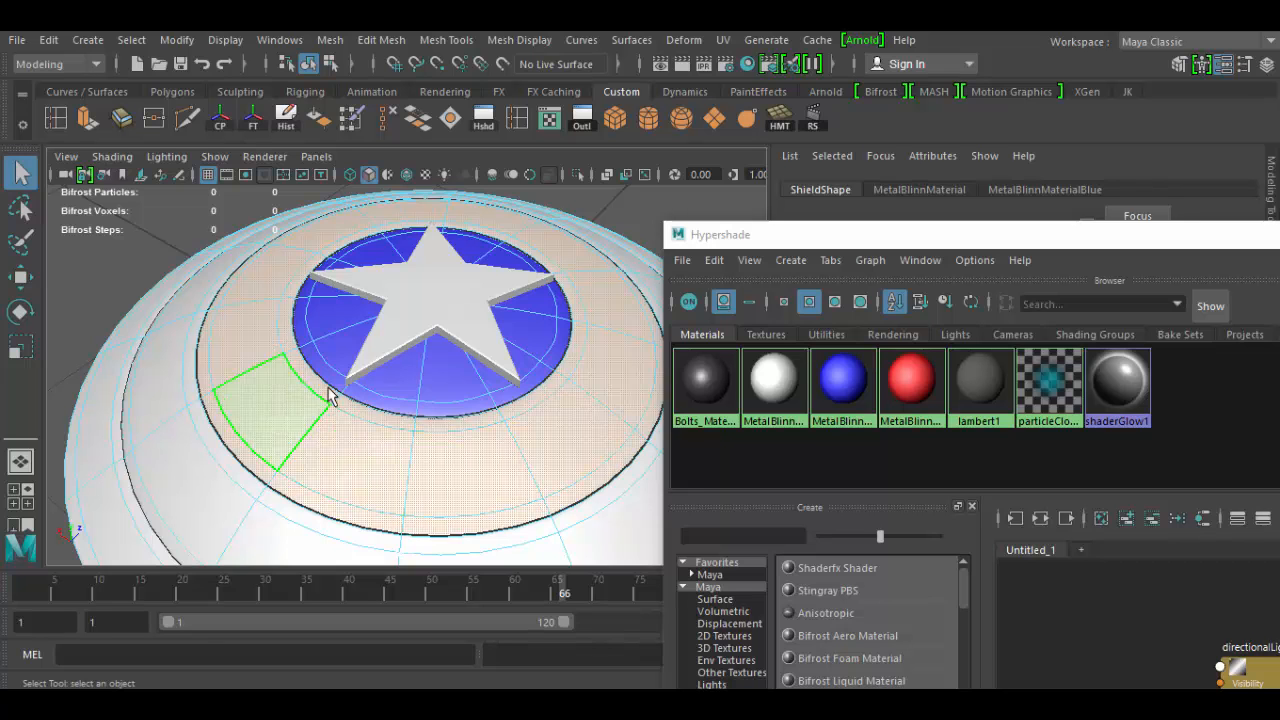
{"action": "left_click", "coordinate": [280, 484]}
{"action": "left_click_drag", "start_coordinate": [326, 489], "coordinate": [229, 486], "text": "alt"}
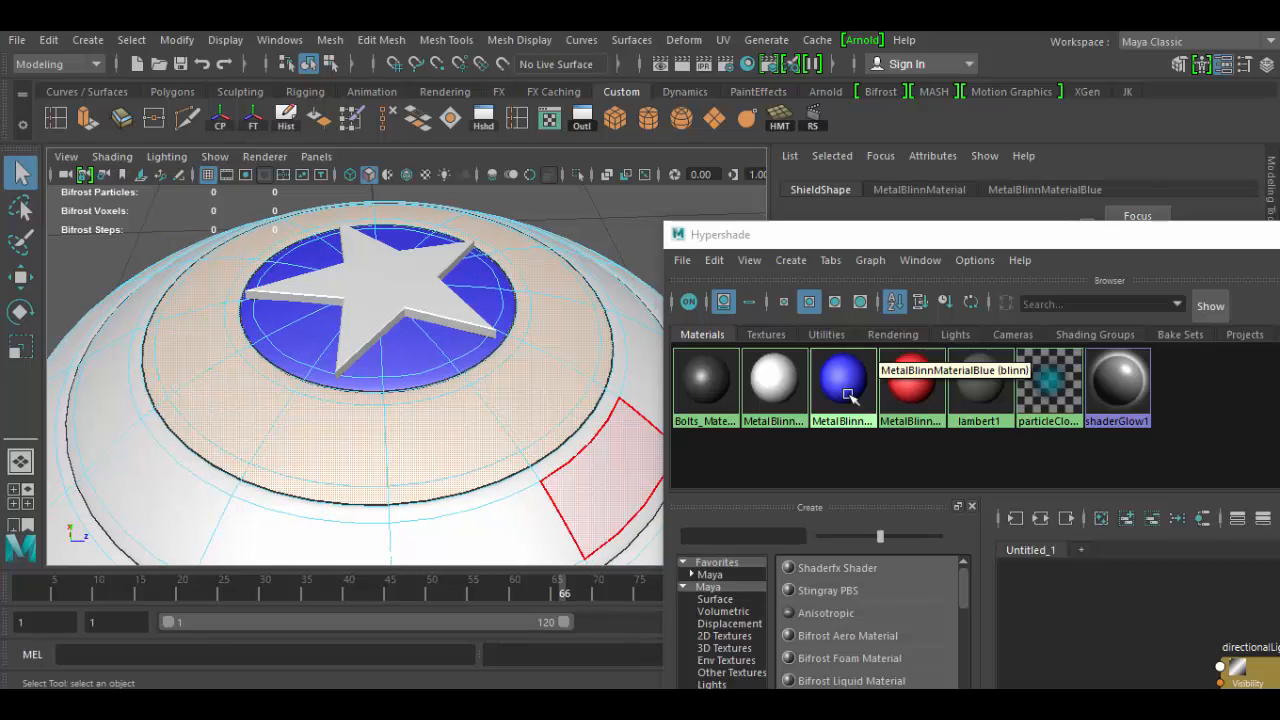
{"action": "right_click", "coordinate": [906, 378]}
{"action": "right_click_drag", "start_coordinate": [906, 379], "coordinate": [912, 331]}
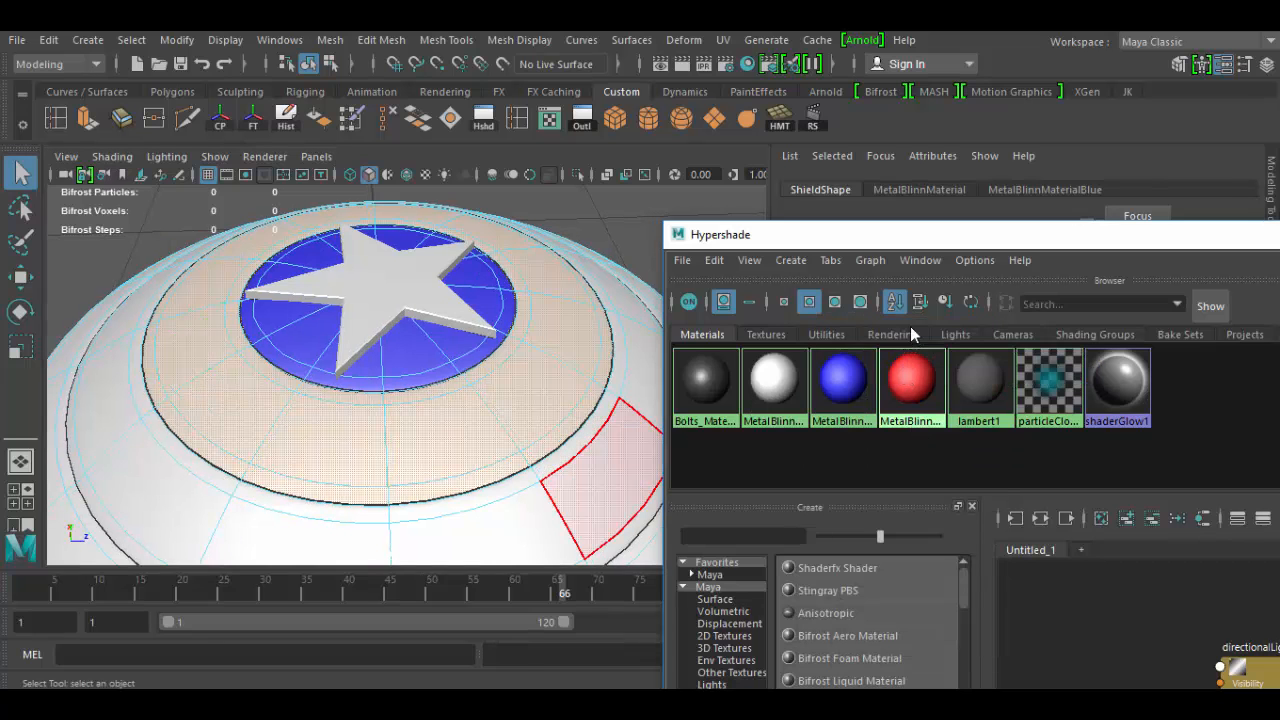
Step: Select all the faces of the shield's outermost front ring and assign MetalBlinnMaterialRed to them
{"action": "middle_click_drag", "start_coordinate": [394, 453], "coordinate": [496, 363], "text": "alt"}
{"action": "left_click_drag", "start_coordinate": [496, 363], "coordinate": [366, 411], "text": "alt"}
{"action": "left_click", "coordinate": [359, 408]}
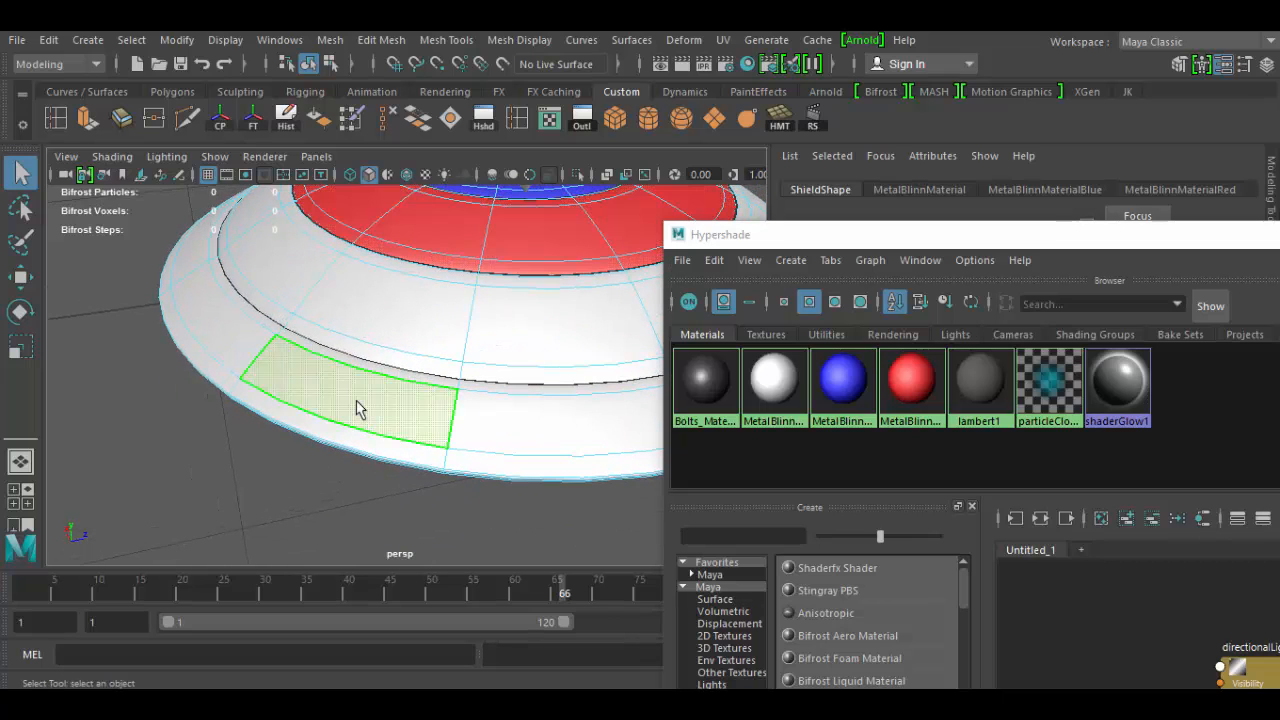
{"action": "left_click", "coordinate": [548, 428], "text": "shift"}
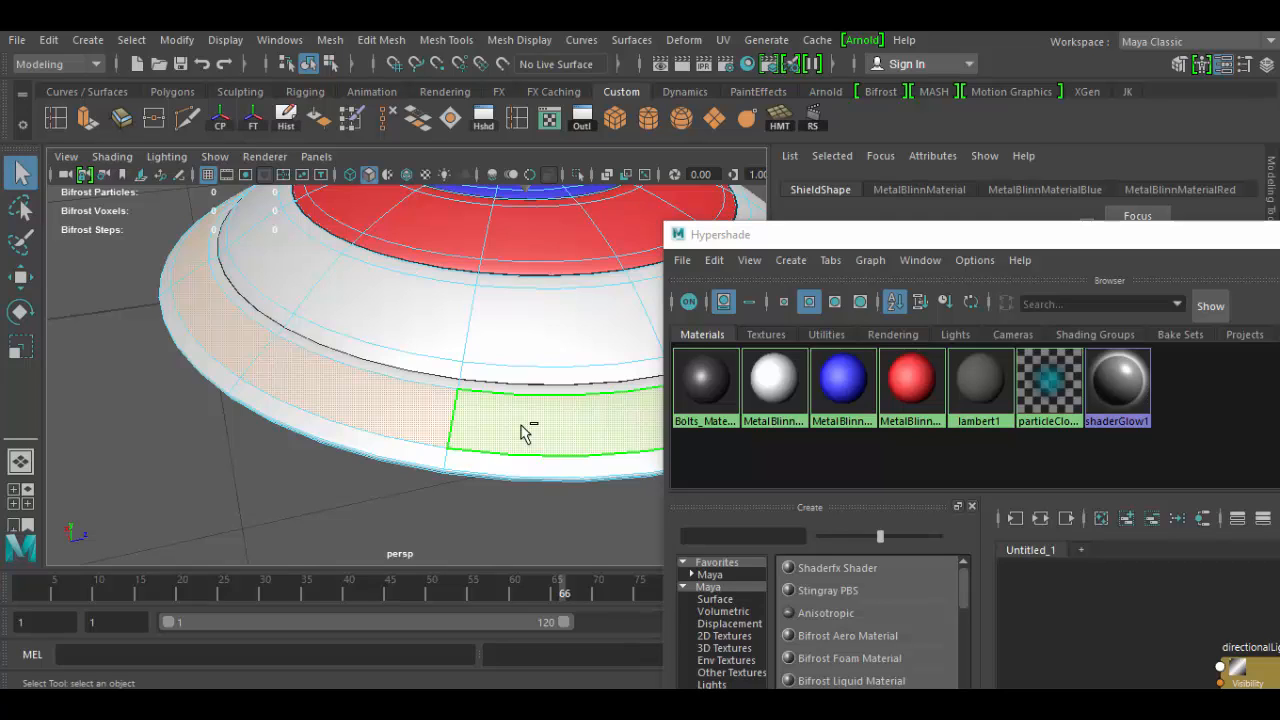
{"action": "double_click", "coordinate": [520, 432], "text": "shift"}
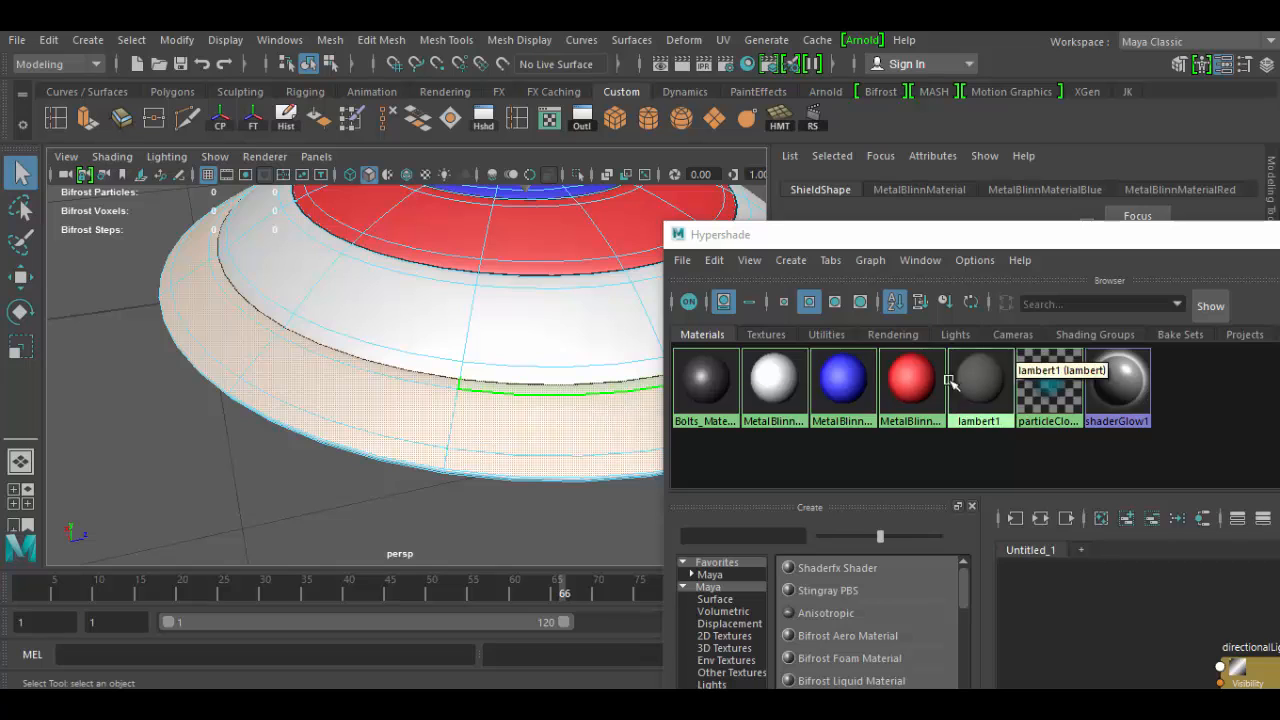
{"action": "right_click", "coordinate": [912, 376]}
{"action": "right_click_drag", "start_coordinate": [918, 376], "coordinate": [919, 323]}
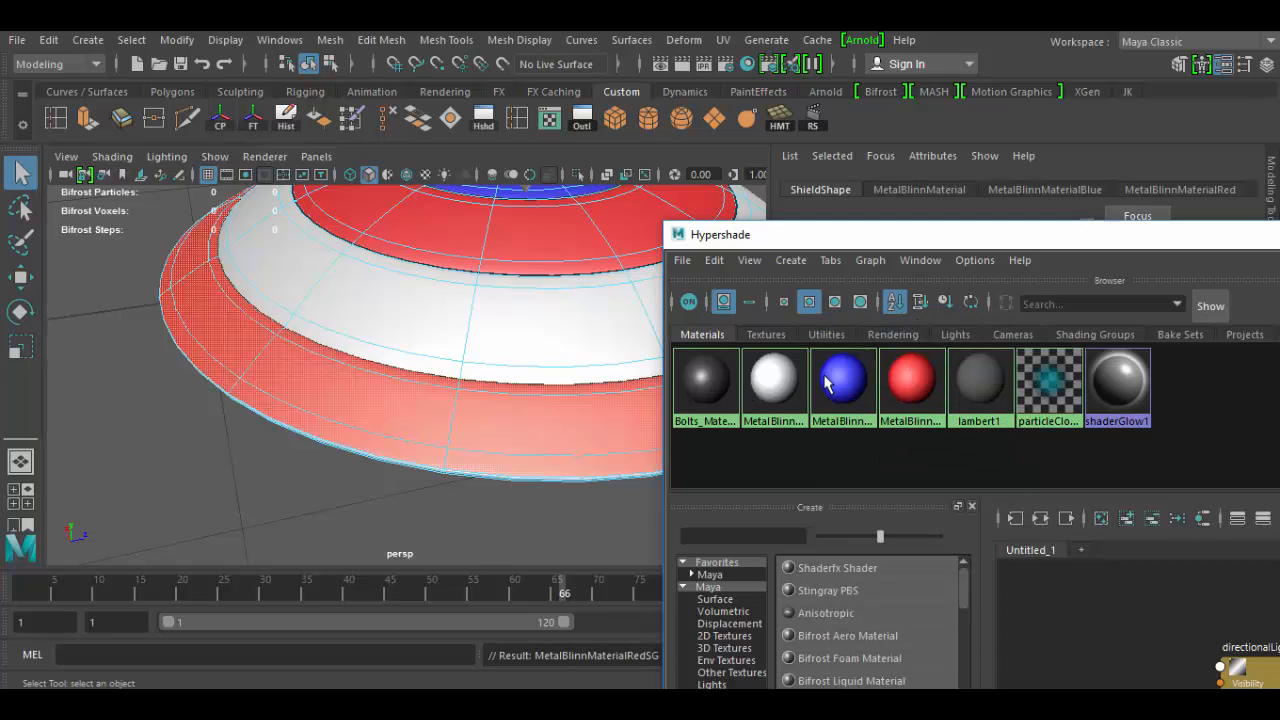
Step: Return to object selection and select the left strap support on the back of the shield
{"action": "middle_click_drag", "start_coordinate": [437, 494], "coordinate": [397, 568], "text": "alt"}
{"action": "right_click_drag", "start_coordinate": [397, 568], "coordinate": [320, 411], "text": "alt"}
{"action": "left_click_drag", "start_coordinate": [320, 411], "coordinate": [311, 511], "text": "alt"}
{"action": "right_click", "coordinate": [427, 422]}
{"action": "right_click_drag", "start_coordinate": [427, 422], "coordinate": [515, 145]}
{"action": "left_click_drag", "start_coordinate": [569, 510], "coordinate": [437, 398], "text": "alt"}
{"action": "right_click_drag", "start_coordinate": [437, 398], "coordinate": [549, 523], "text": "alt"}
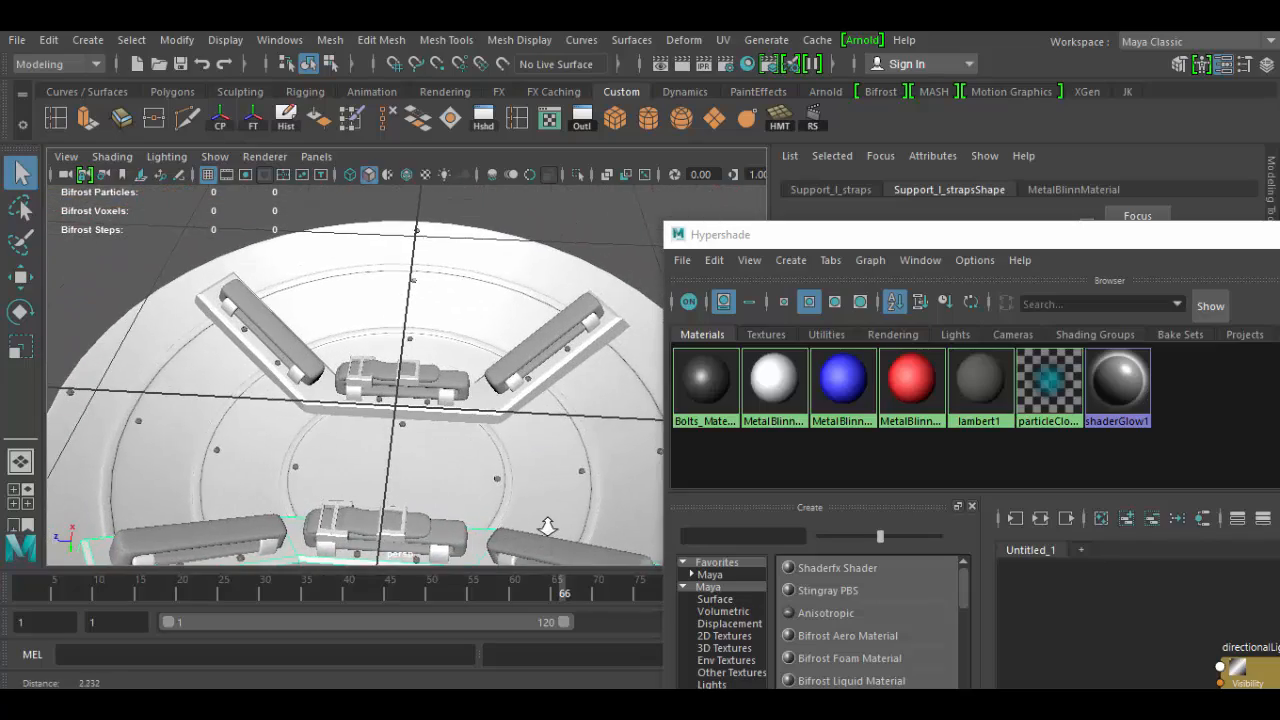
Step: Examine the straps on the back of the shield, selecting the left support's lower centre strap and the right support's upper centre strap
{"action": "left_click_drag", "start_coordinate": [549, 523], "coordinate": [589, 497], "text": "alt"}
{"action": "middle_click_drag", "start_coordinate": [589, 497], "coordinate": [569, 427], "text": "alt"}
{"action": "left_click_drag", "start_coordinate": [569, 427], "coordinate": [480, 445], "text": "alt"}
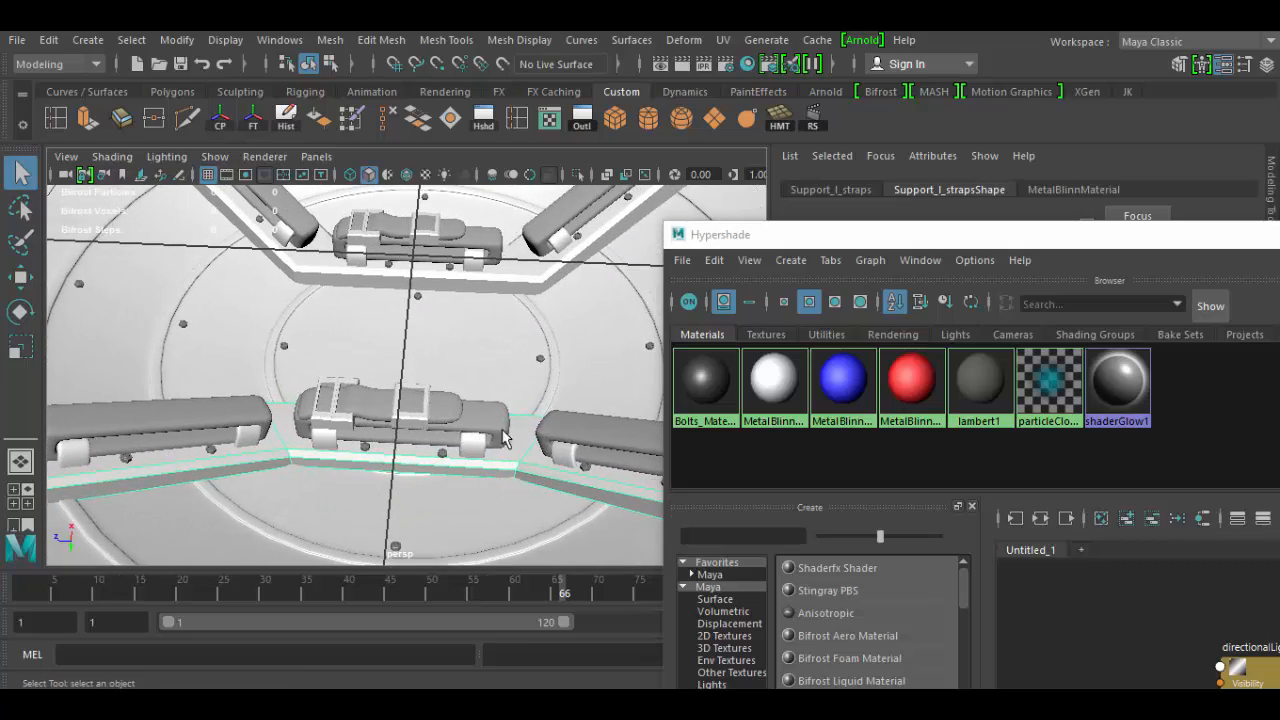
{"action": "left_click", "coordinate": [502, 435]}
{"action": "left_click_drag", "start_coordinate": [550, 468], "coordinate": [203, 449], "text": "alt"}
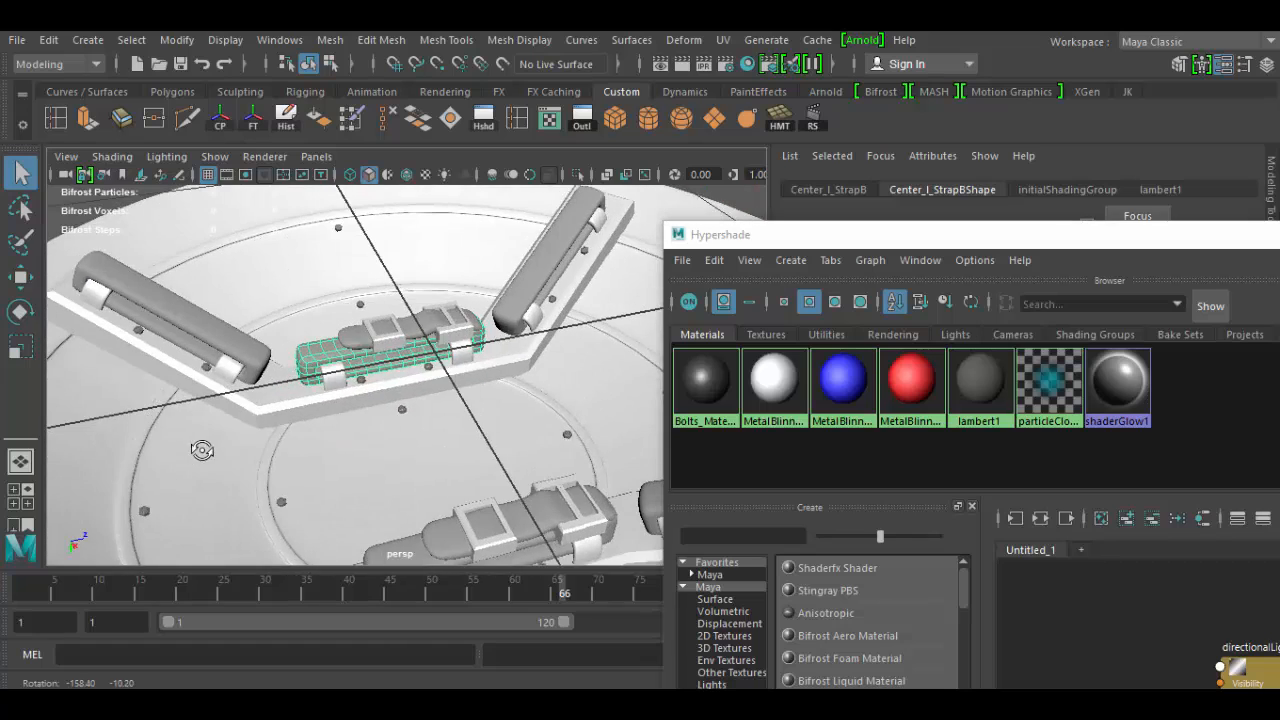
{"action": "middle_click_drag", "start_coordinate": [471, 457], "coordinate": [477, 377], "text": "alt"}
{"action": "right_click_drag", "start_coordinate": [547, 436], "coordinate": [500, 428], "text": "alt"}
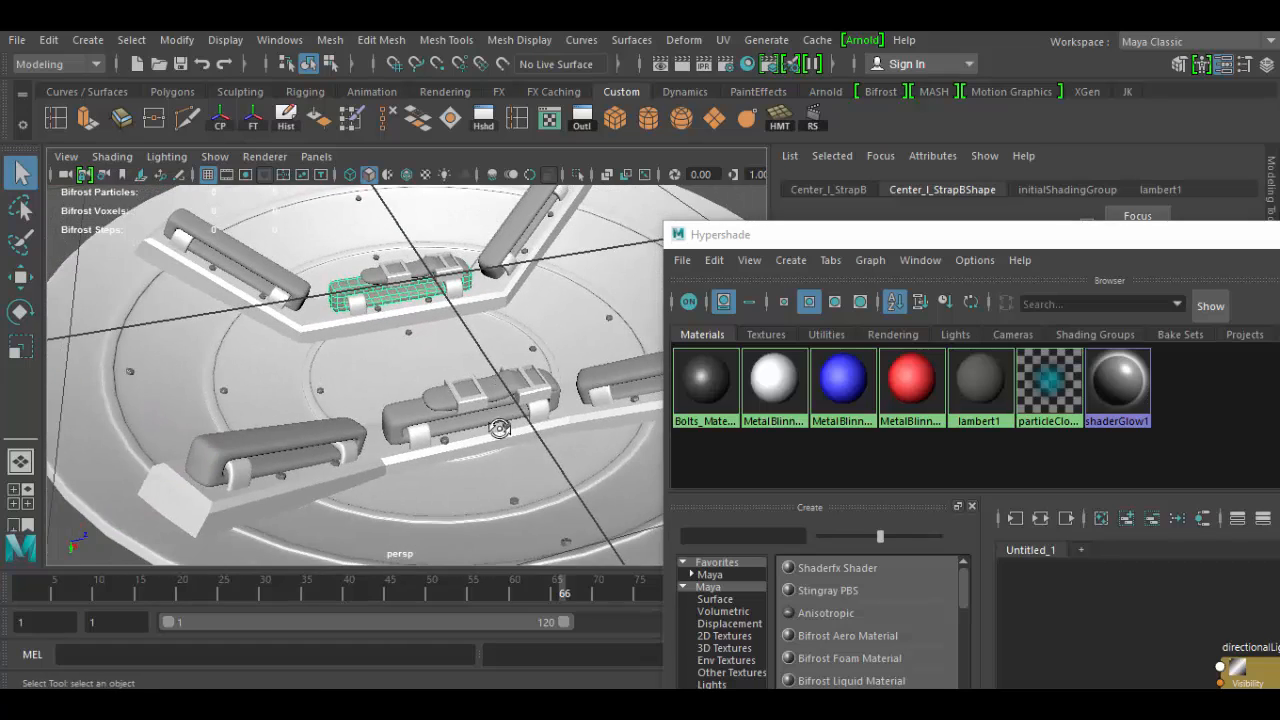
{"action": "left_click_drag", "start_coordinate": [500, 428], "coordinate": [557, 473], "text": "alt"}
{"action": "left_click", "coordinate": [490, 452]}
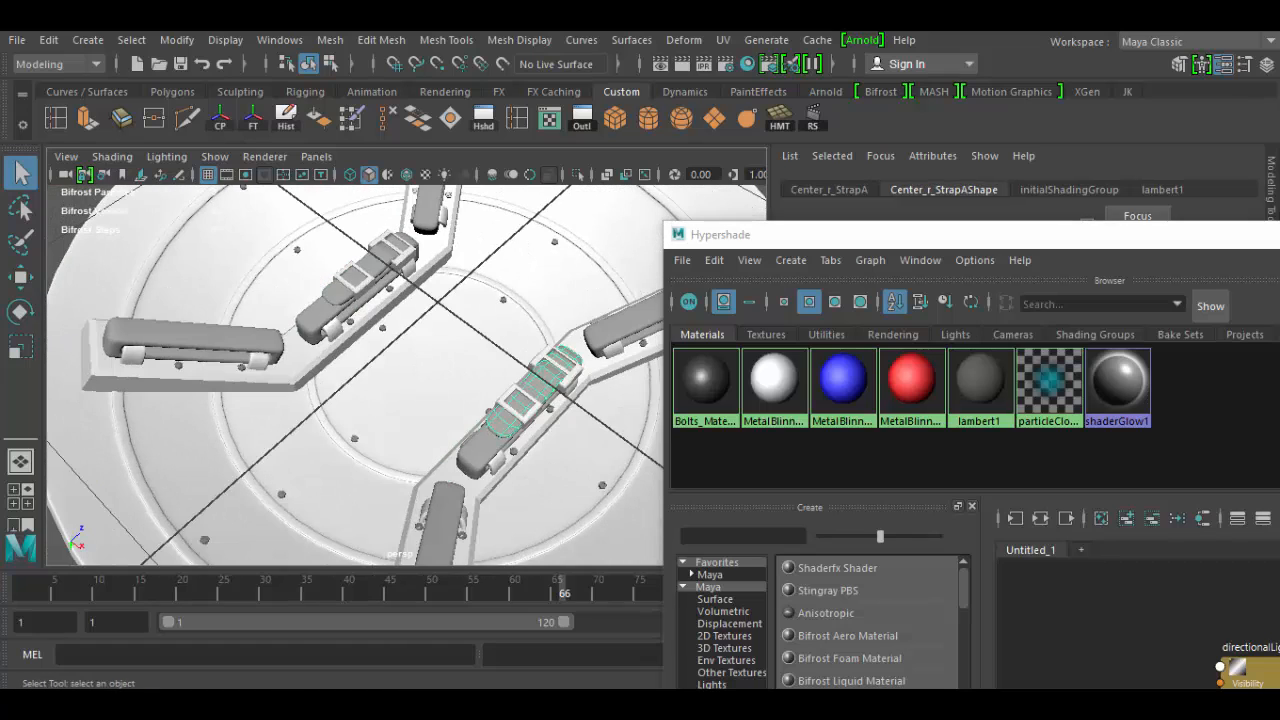
Step: Check the straps, buckles and supports in the reference photo of the shield's back and return to the Maya scene
{"action": "mouse_move", "coordinate": [1082, 705]}
{"action": "left_click", "coordinate": [1047, 656]}
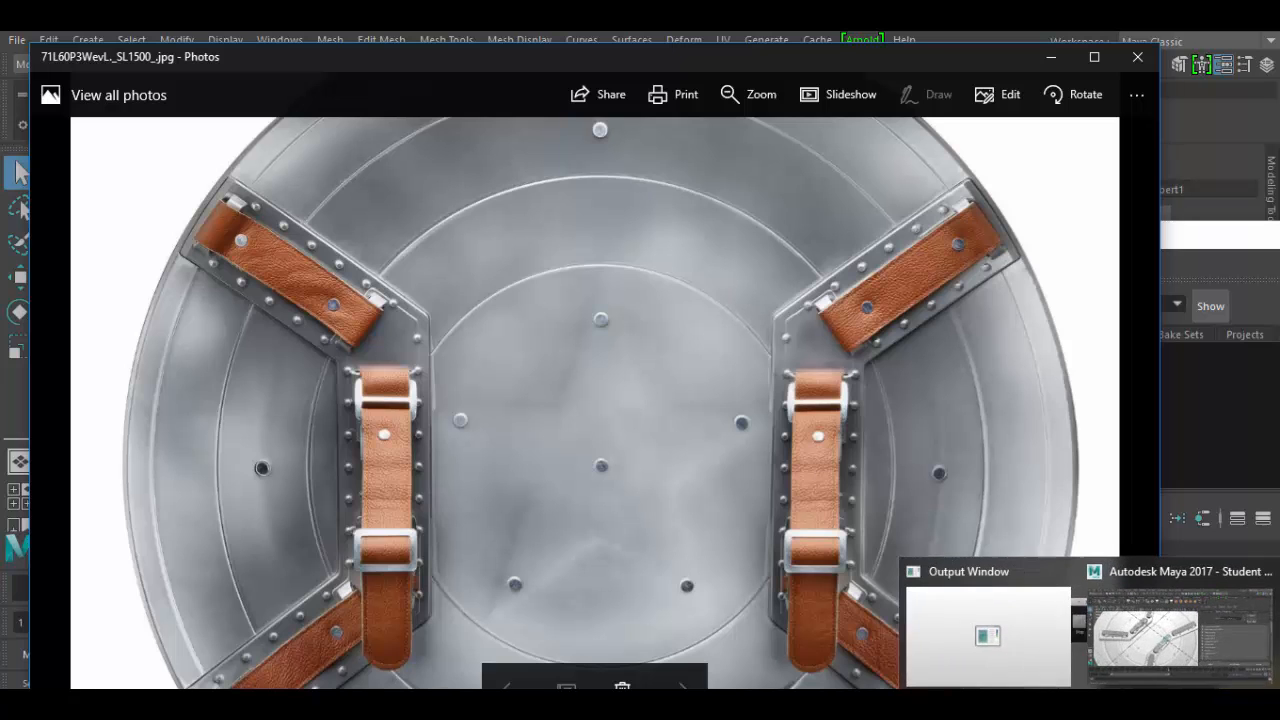
{"action": "left_click", "coordinate": [1168, 651]}
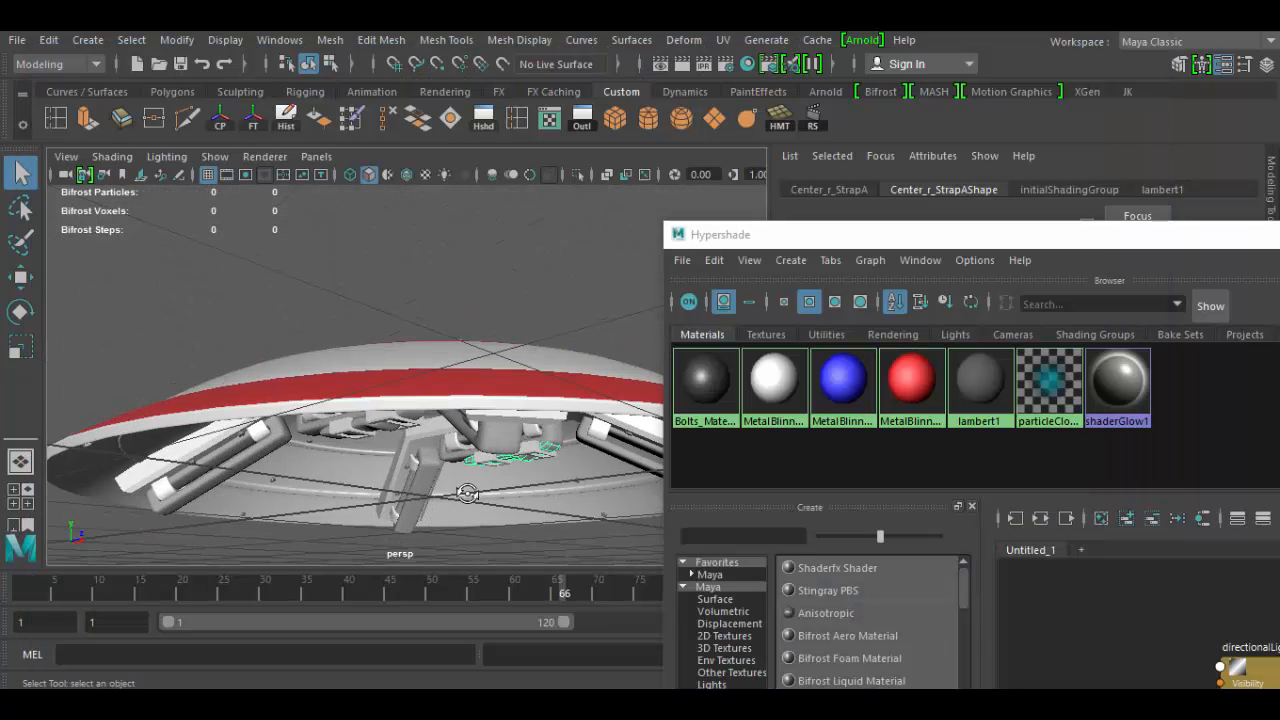